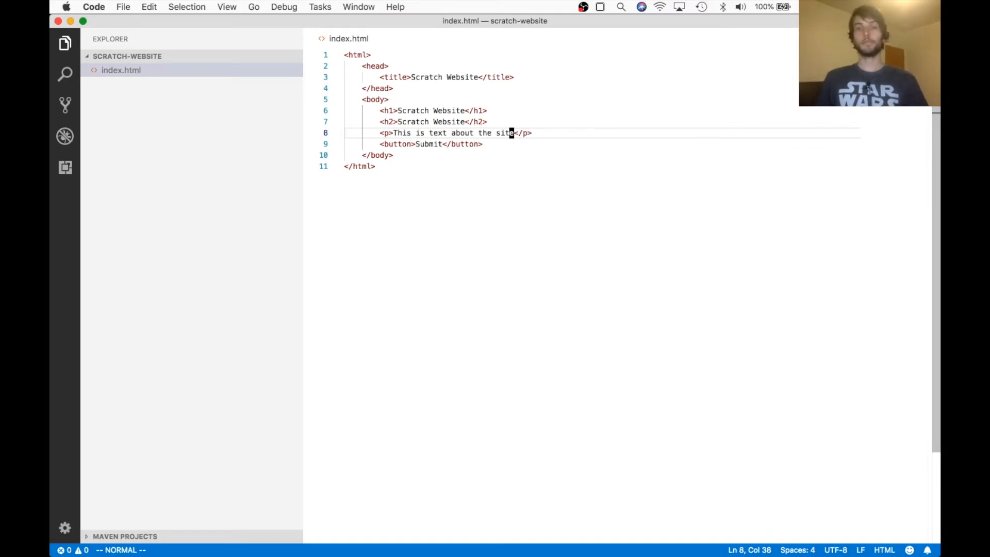
left_click(379, 121)
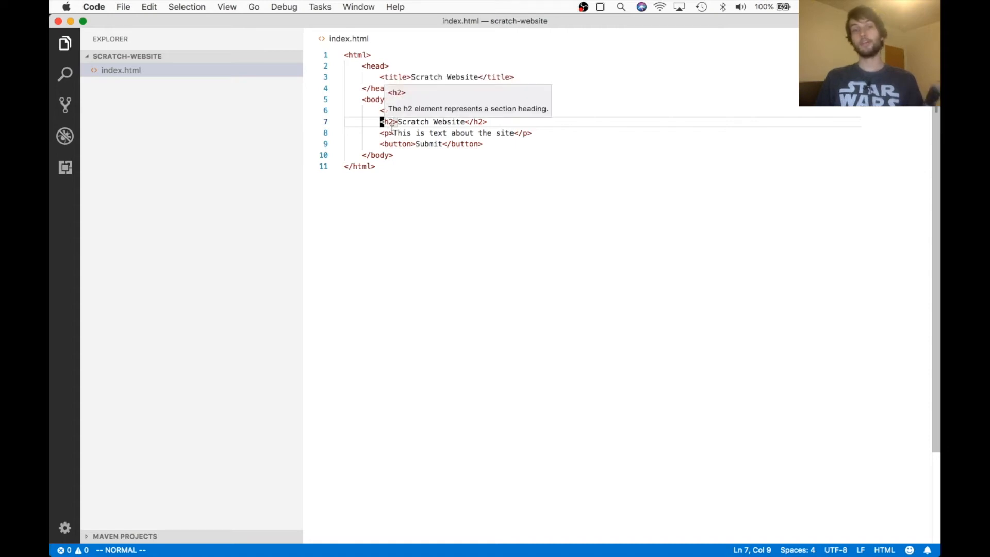
left_click(401, 153)
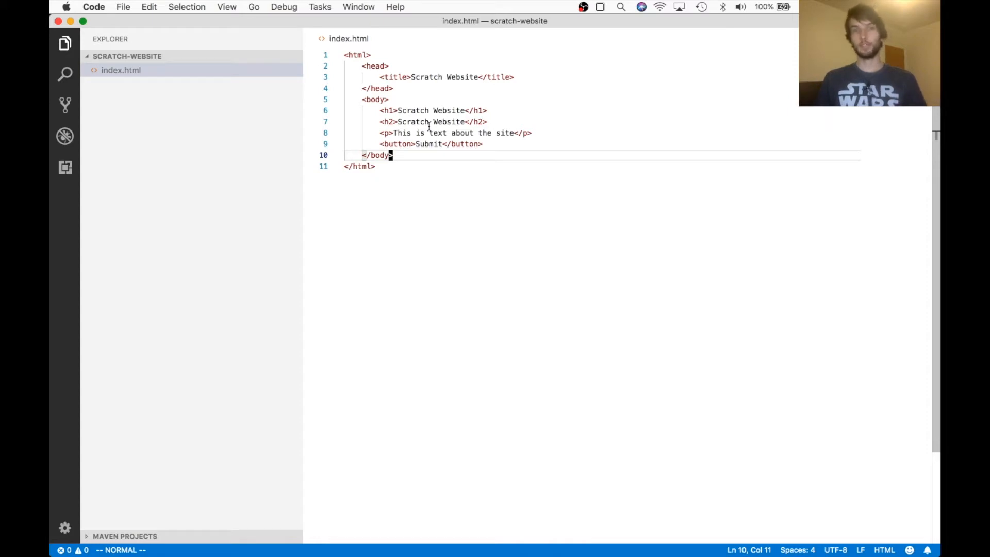
left_click(413, 109)
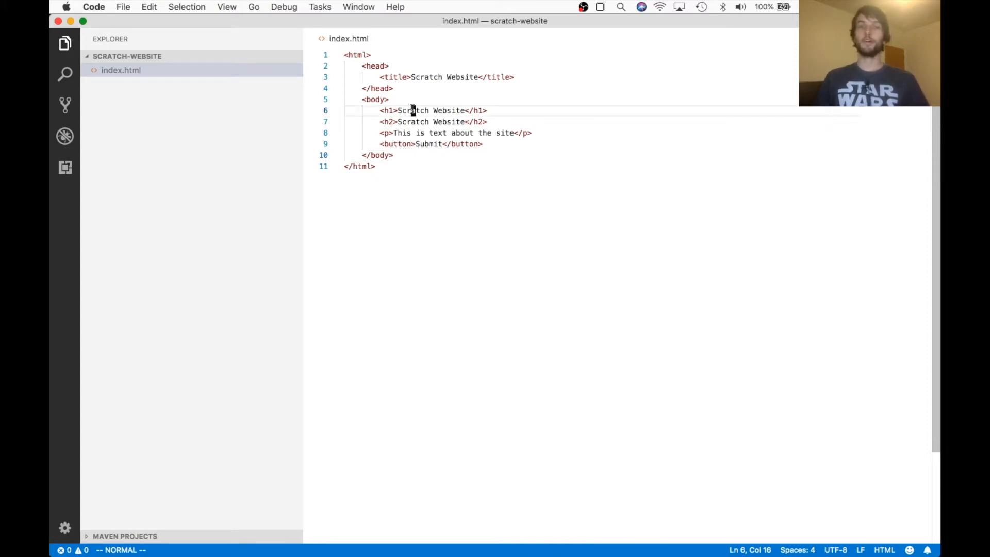
Step: Switch to Google Chrome and enter the Firebase console through the Get Started link on the Firebase homepage
key("super+Tab")
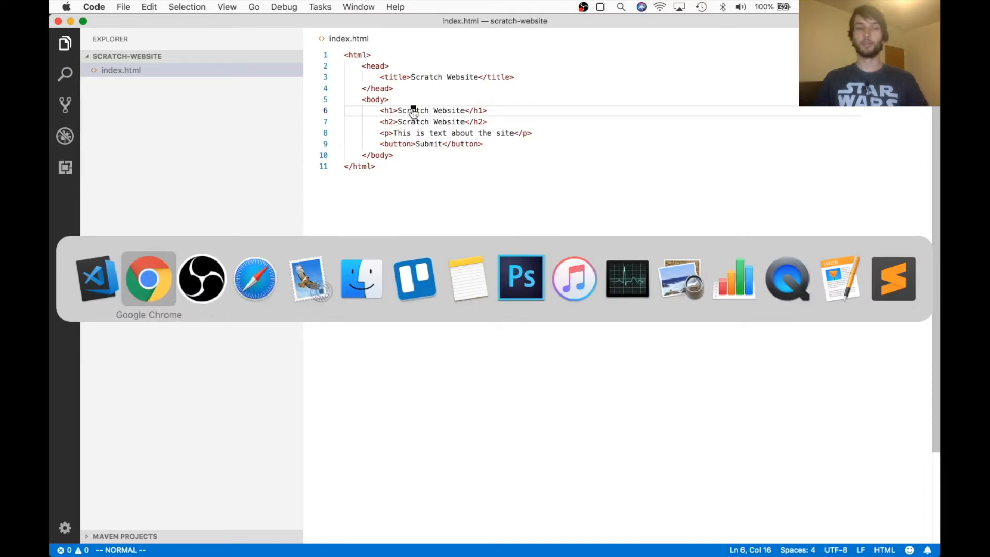
key("Escape")
key("super+Tab")
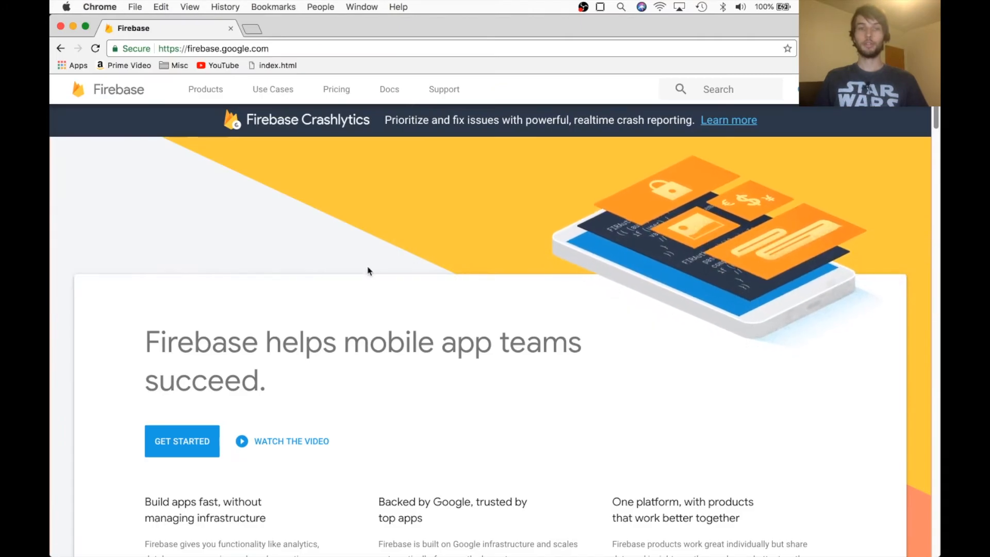
scroll(368, 268, "down", 5)
scroll(368, 270, "up", 5)
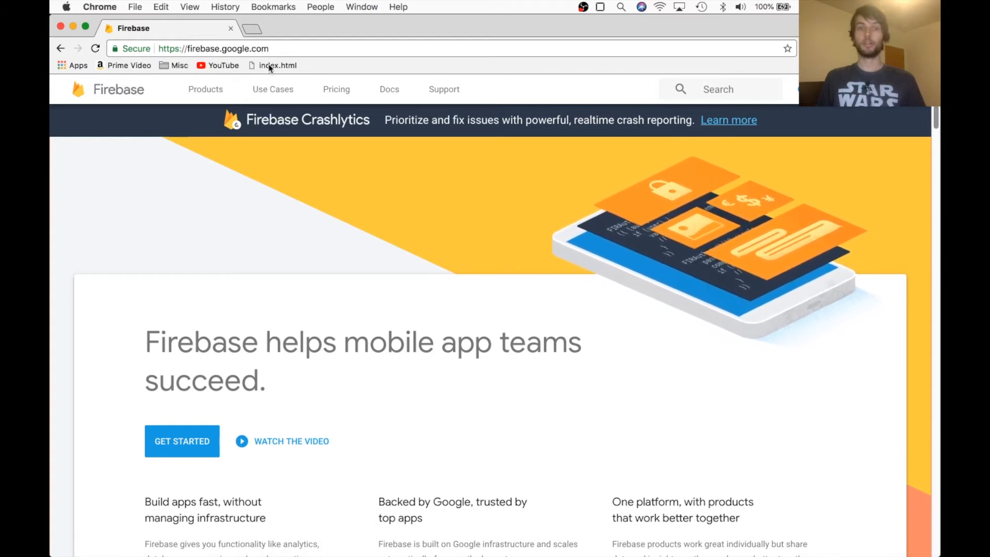
scroll(240, 302, "down", 1)
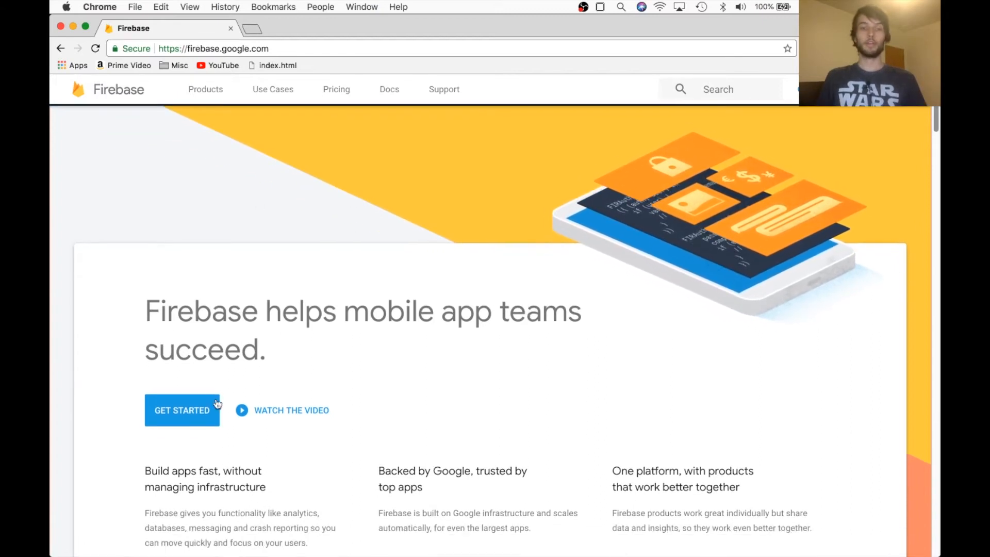
left_click(186, 415)
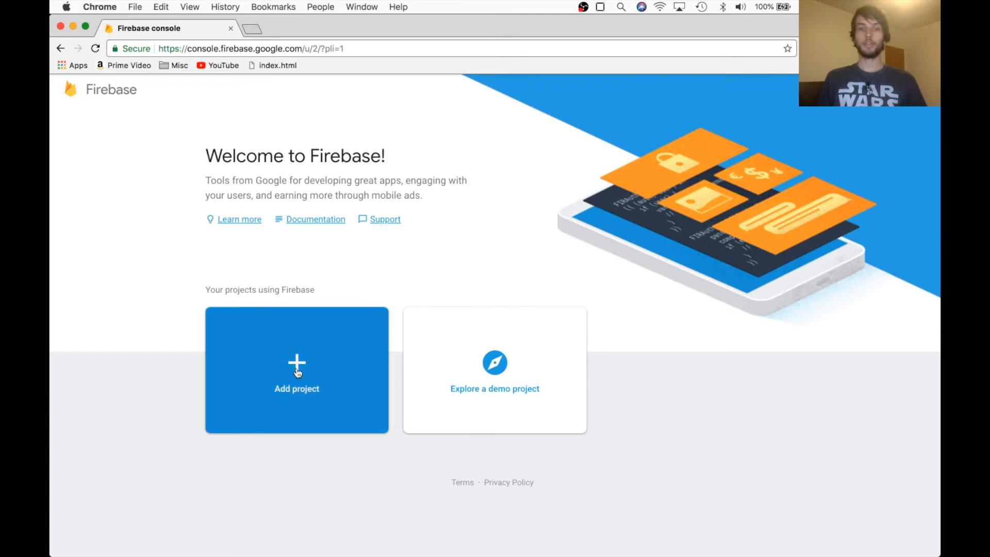
Step: Start adding a new Firebase project and name it Scratch Project
left_click(340, 382)
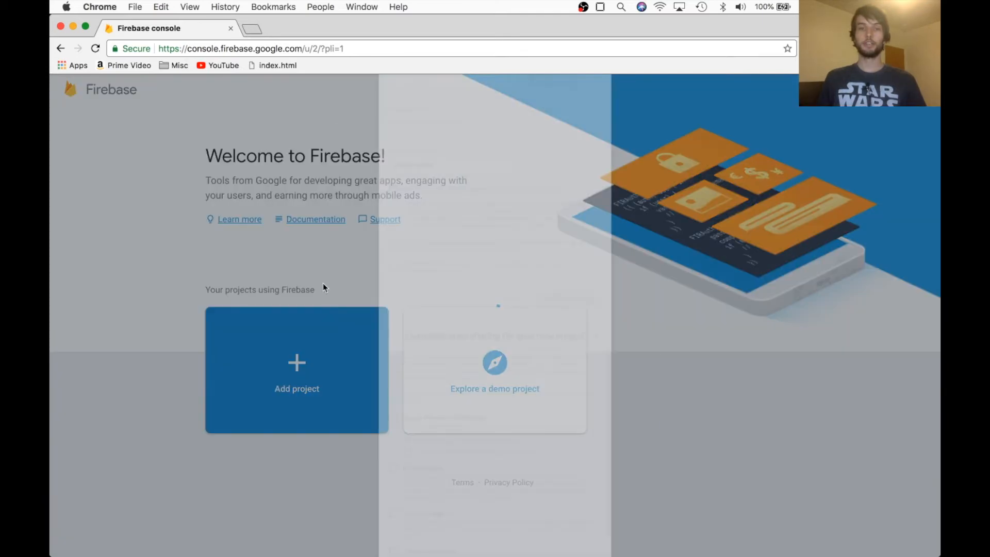
left_click(454, 189)
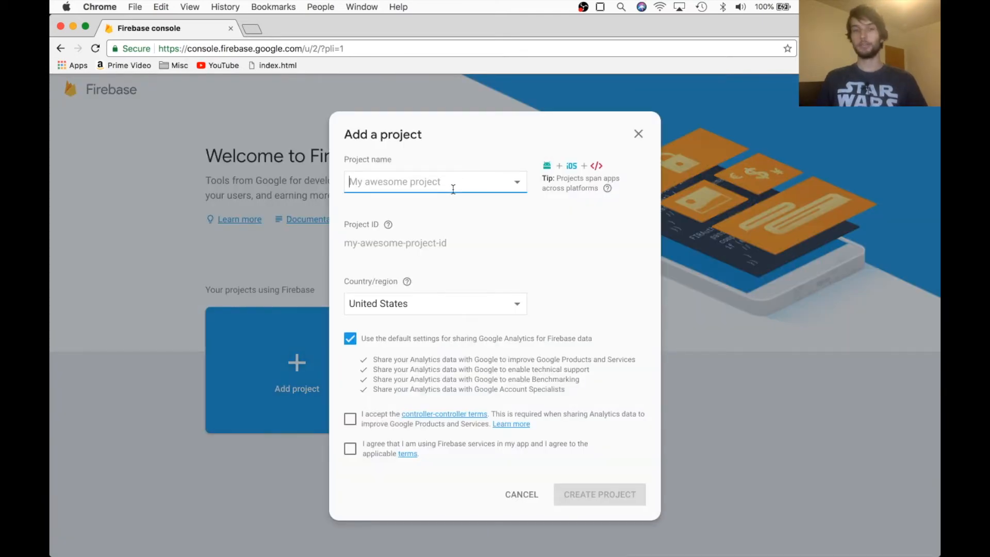
type("Scratch ")
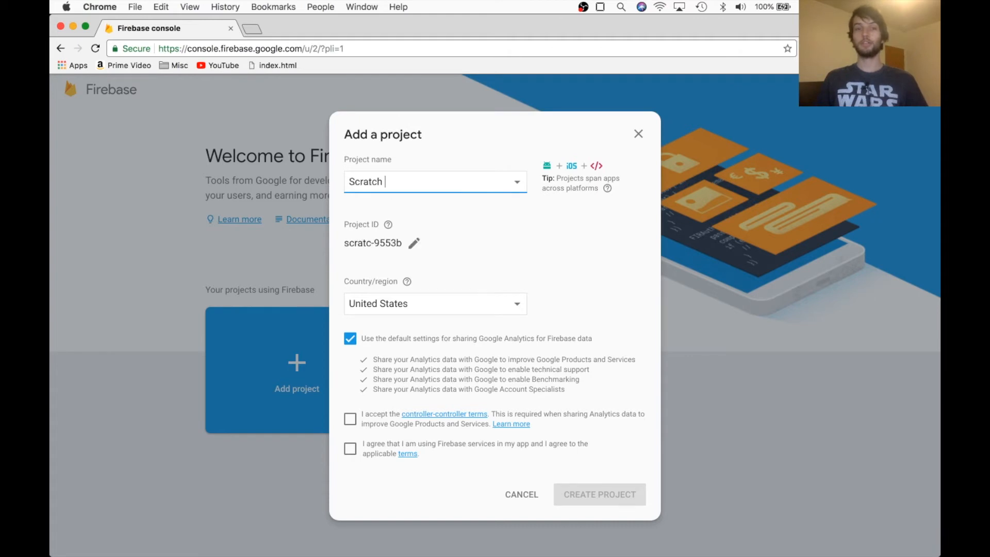
type("Project")
left_click(407, 263)
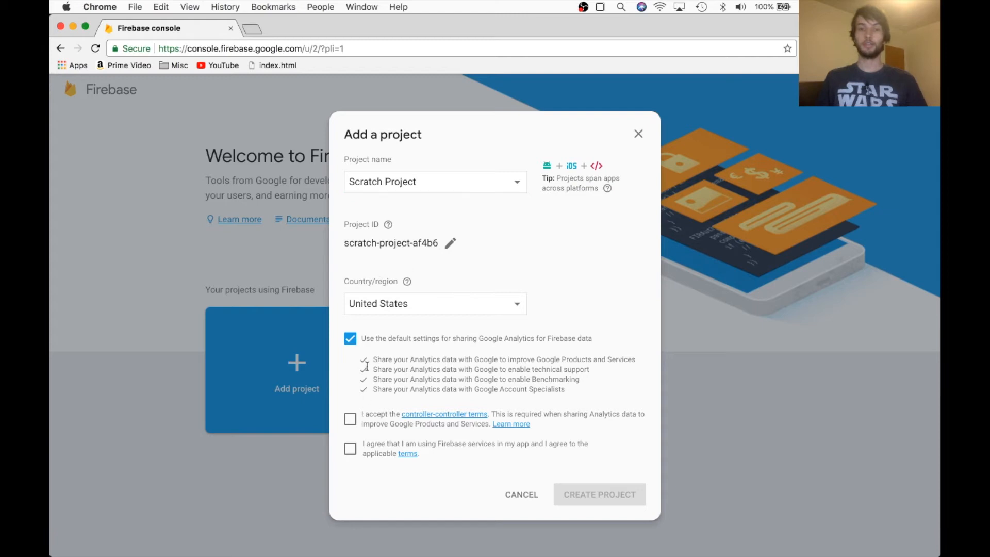
Step: Accept the controller-controller terms and the Firebase service terms, create the project, and continue to its overview
left_click(350, 421)
left_click(351, 450)
left_click(583, 495)
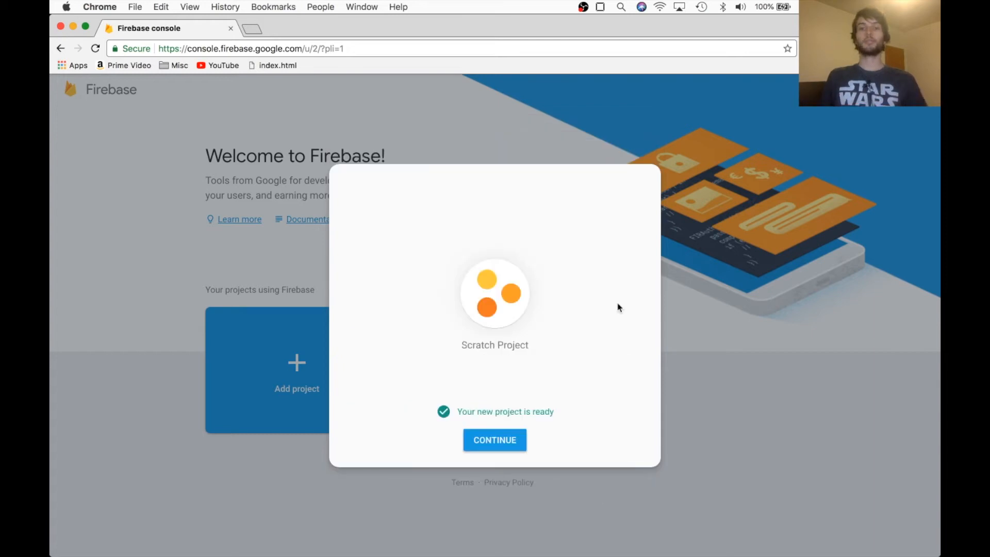
left_click(508, 439)
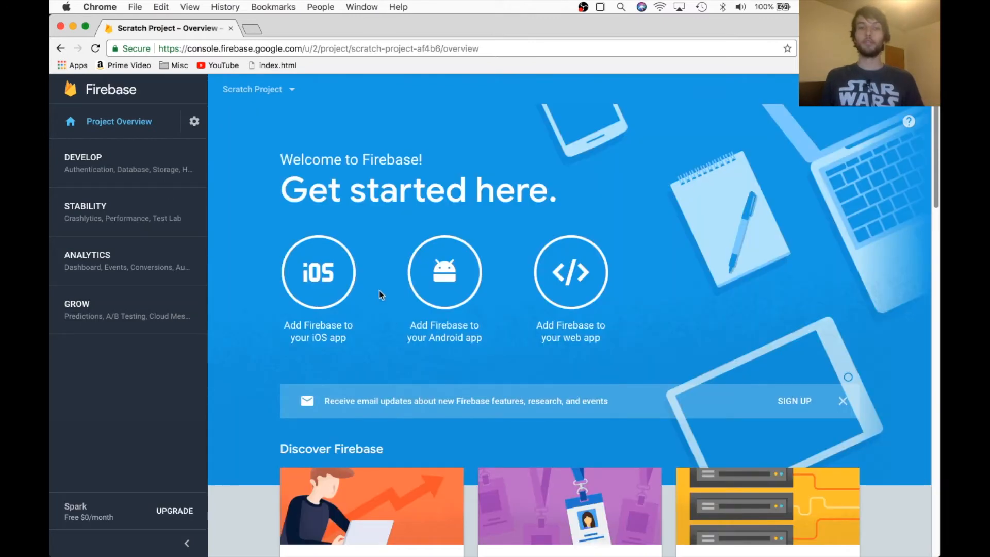
Step: Show the setup snippet for adding Firebase to a web app and copy the whole code block
left_click(544, 277)
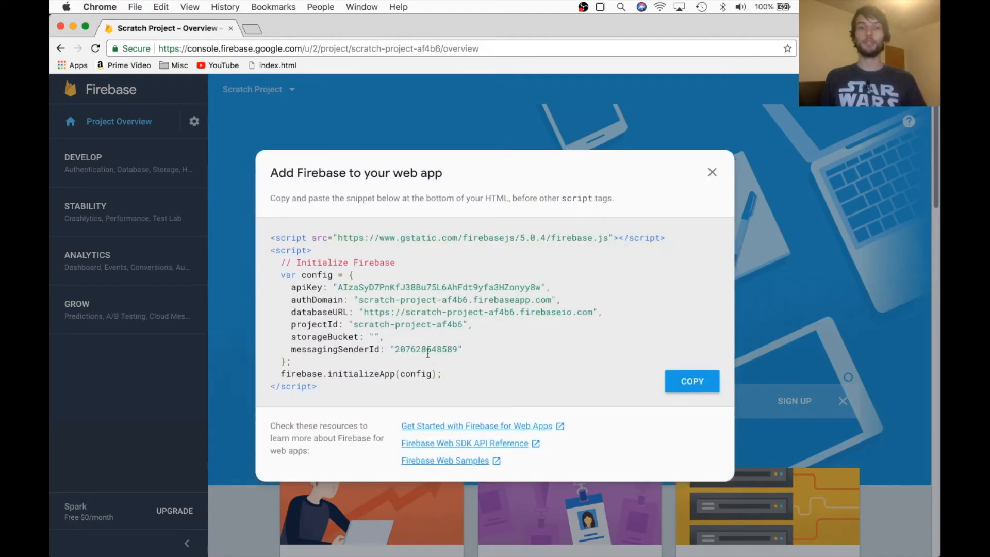
left_click_drag(331, 391, 227, 215)
key("super+c")
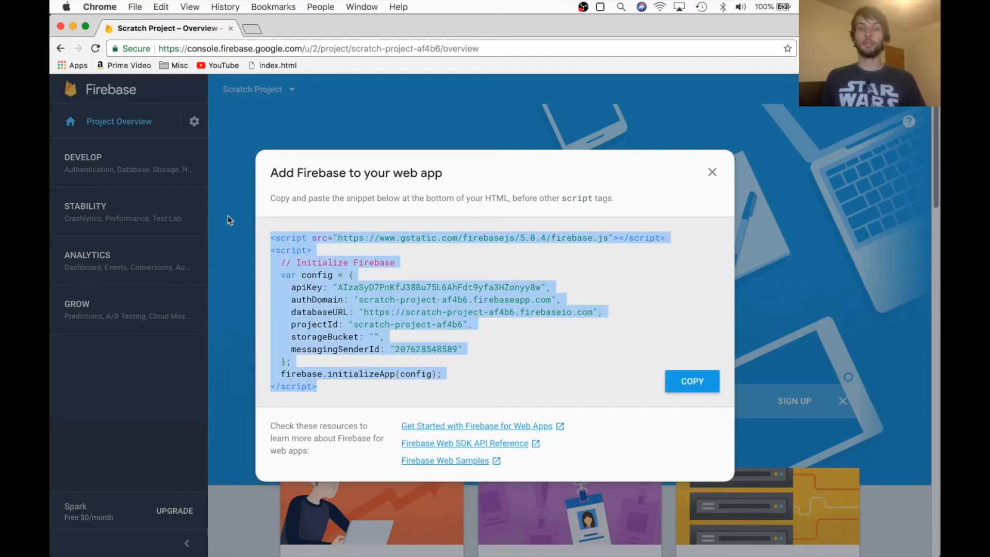
Step: Switch to Visual Studio Code and paste the Firebase snippet with its API key on a new line below the title in index.html
key("super+Tab")
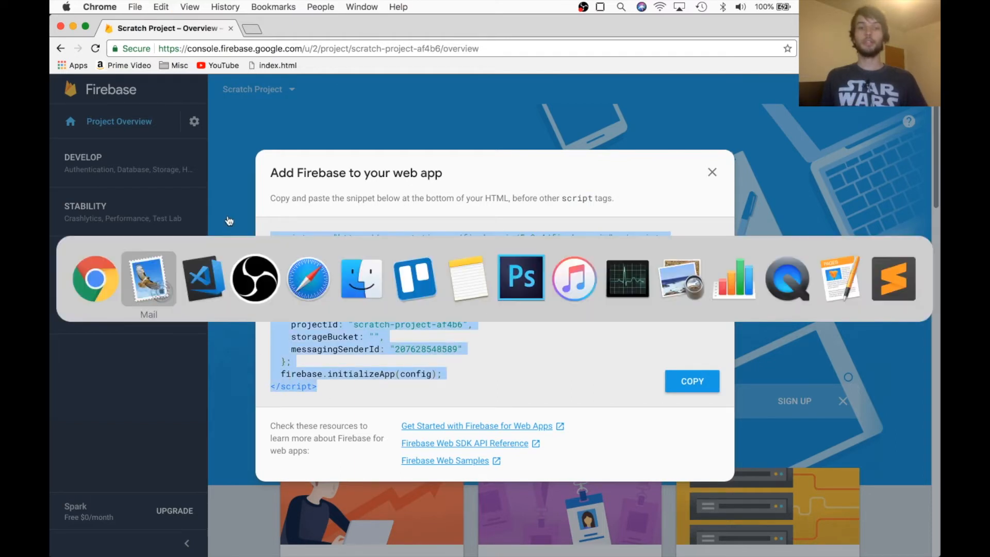
key("super+Tab")
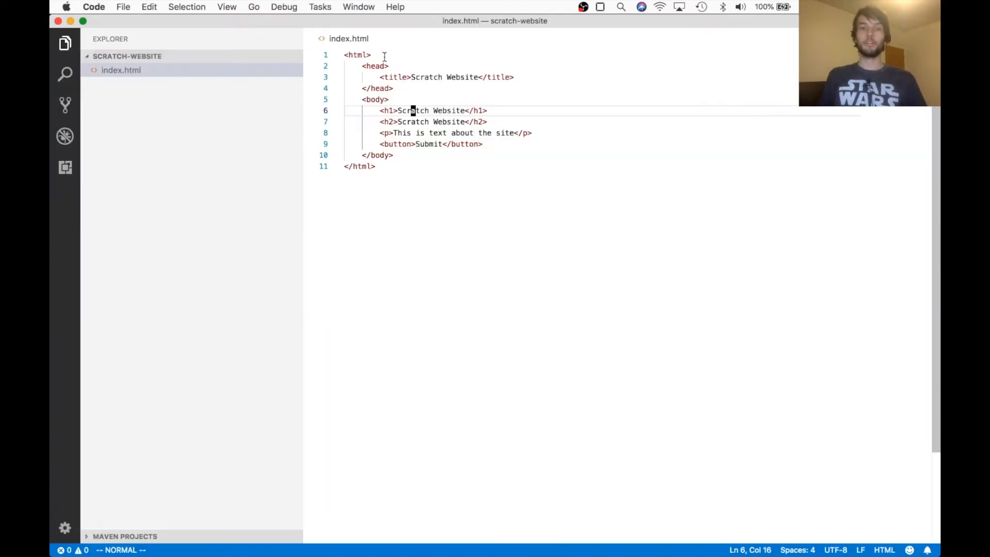
left_click(400, 78)
key("o")
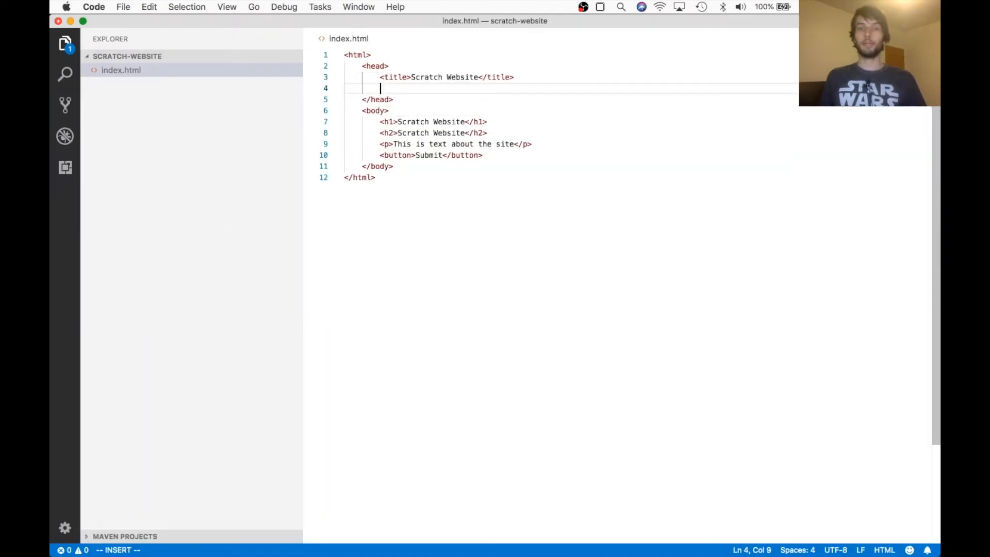
key("super+v")
key("Escape")
Step: Re-indent the pasted Firebase script lines to match the head section and save index.html
key("shift+v")
key("k")
key("k")
key("k")
key("k")
key("k")
key("k")
key("k")
key("k")
key("k")
key("k")
key("k")
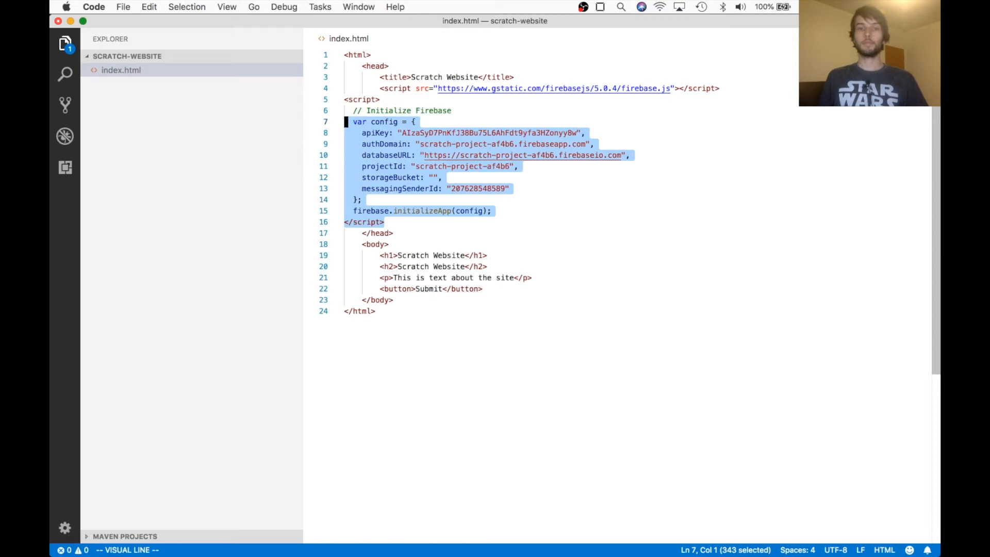
key("=")
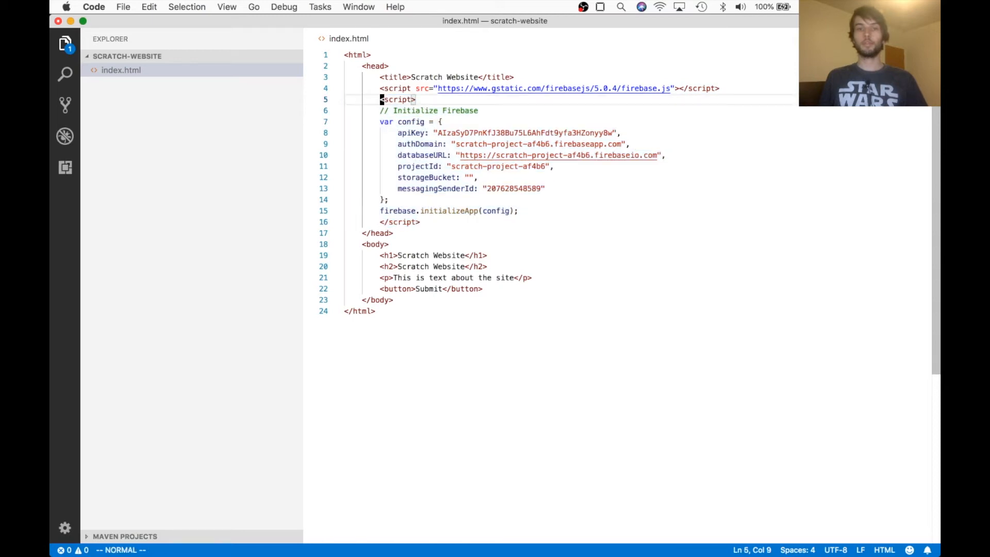
key("super+s")
Step: Switch back to Chrome, dismiss the web app snippet, and start the Hosting setup for the project
key("super+Tab")
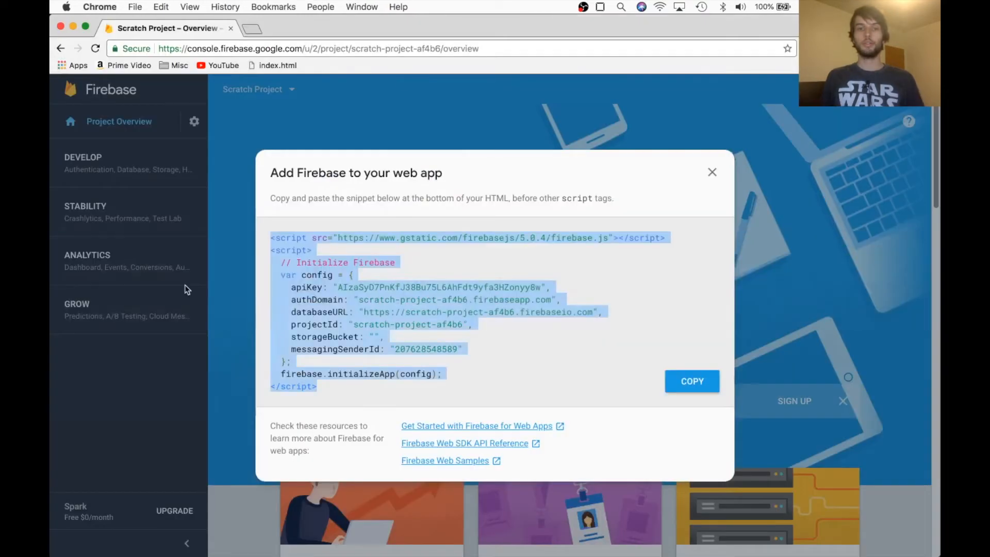
left_click(711, 171)
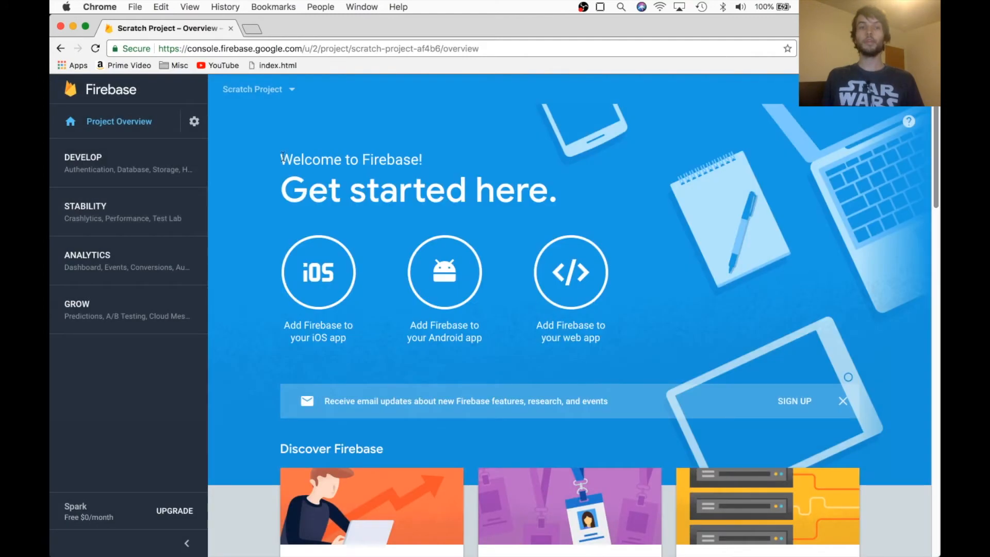
left_click(155, 163)
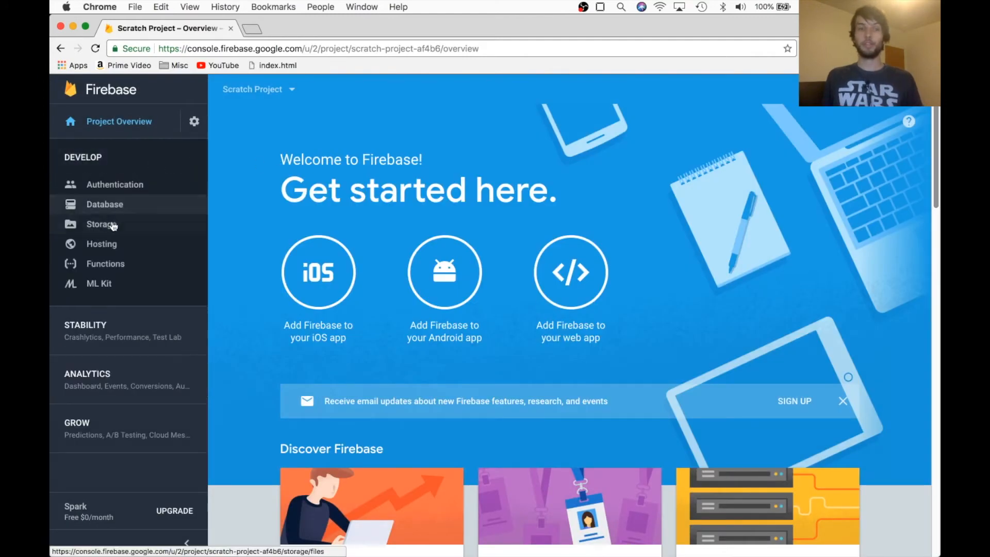
left_click(95, 243)
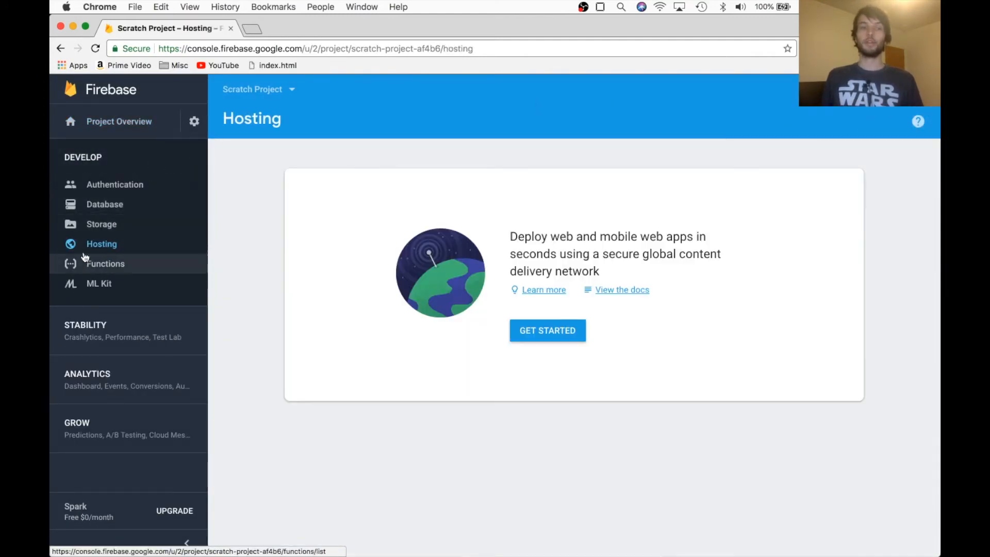
left_click(566, 341)
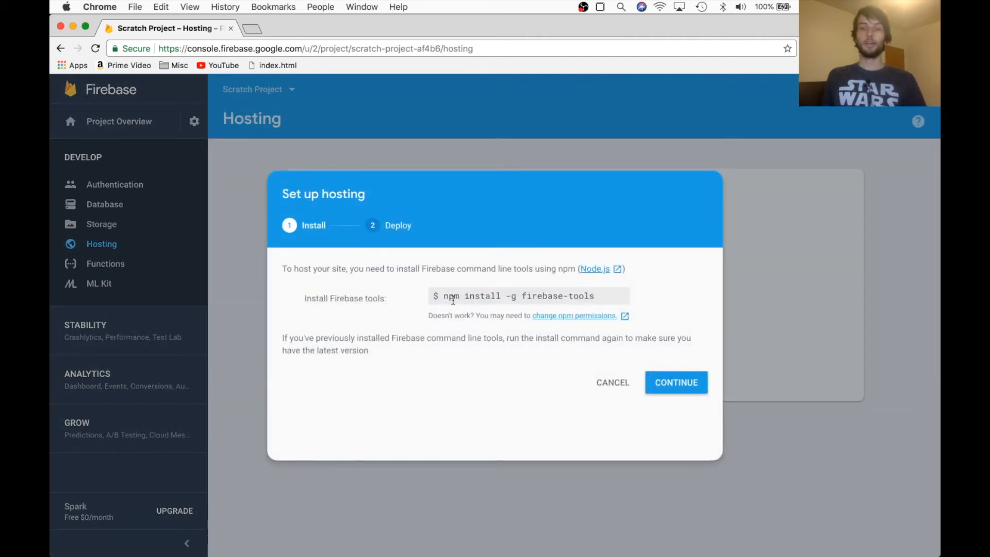
Step: Copy the Firebase tools install command, run npm install -g firebase-tools in Visual Studio Code's terminal, and clear the output
left_click_drag(445, 296, 616, 303)
key("super+c")
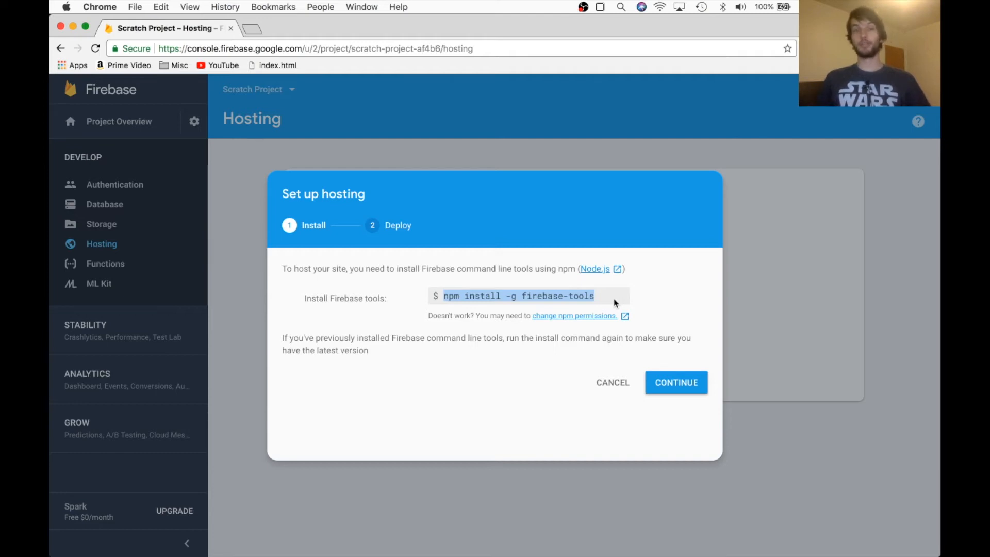
key("super+Tab")
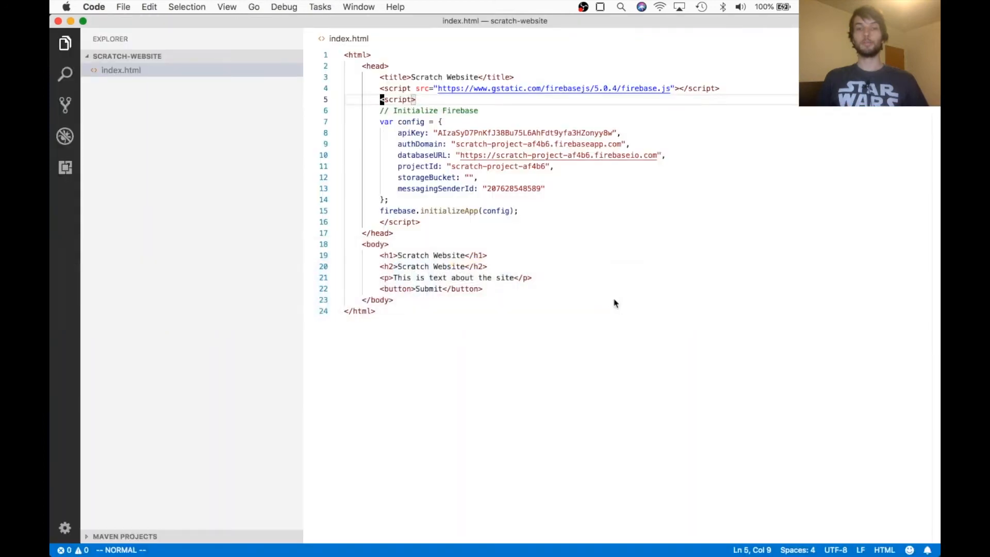
left_click_drag(474, 542, 480, 400)
left_click(489, 415)
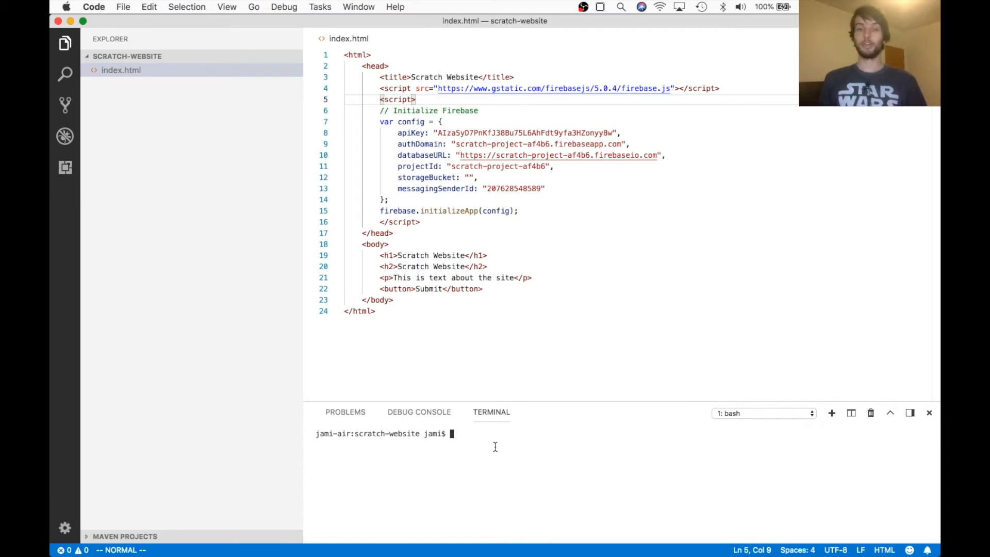
key("super+v")
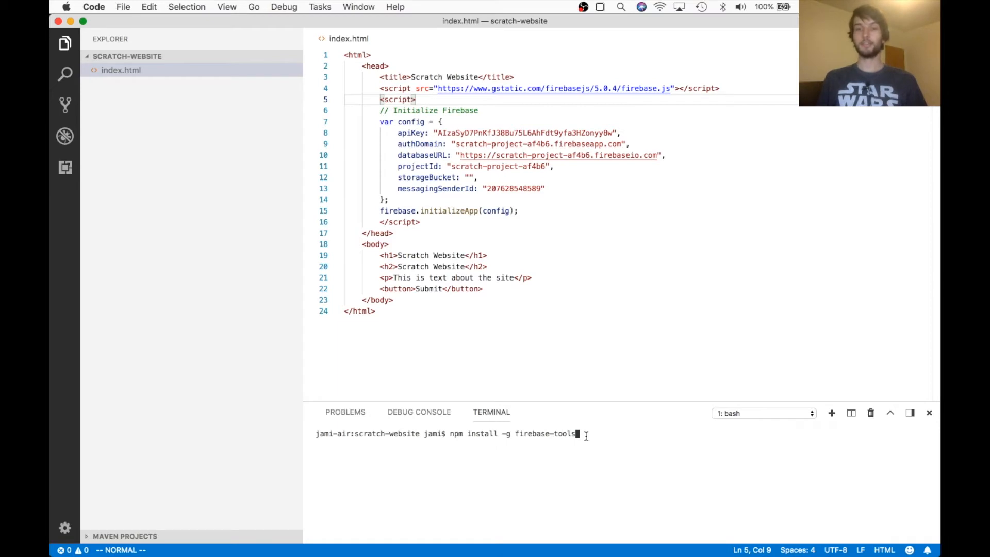
key("Return")
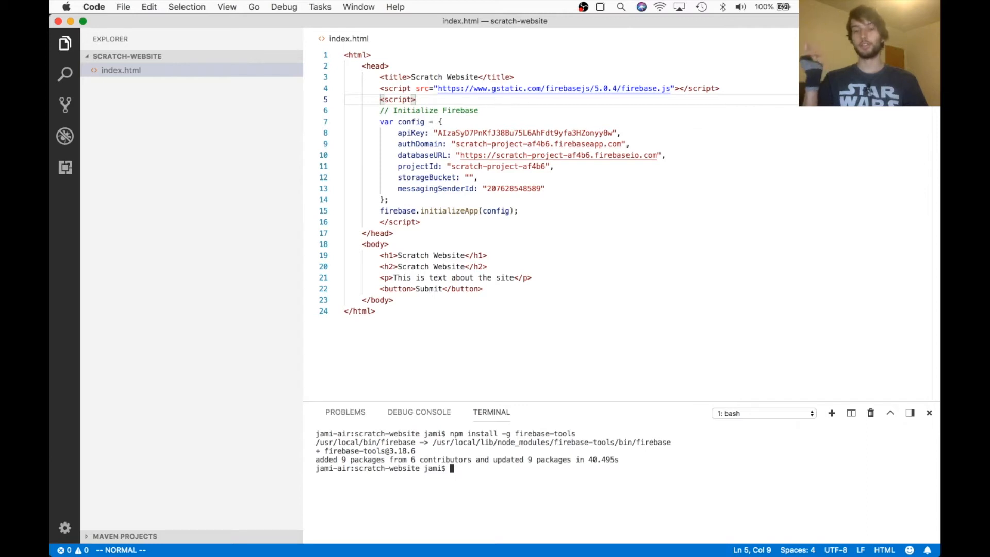
key("super+k")
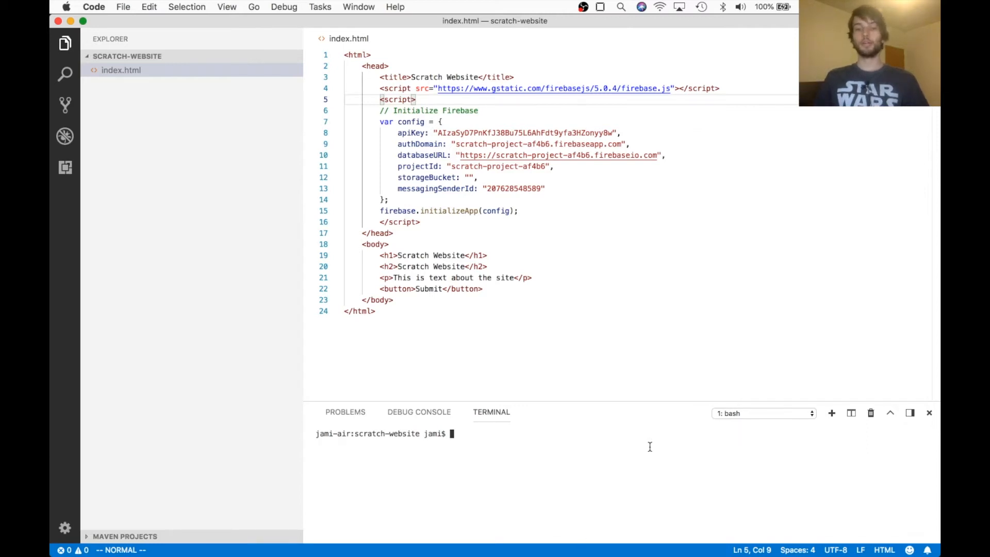
Step: Switch to Chrome, continue the Hosting setup to the Deploy stage, and copy the firebase login command
key("super+Tab")
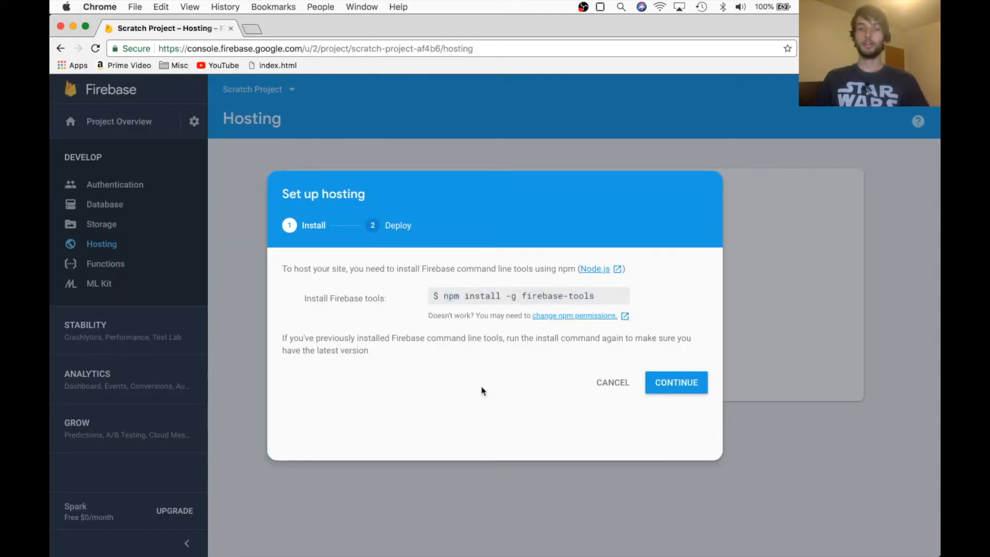
left_click(680, 383)
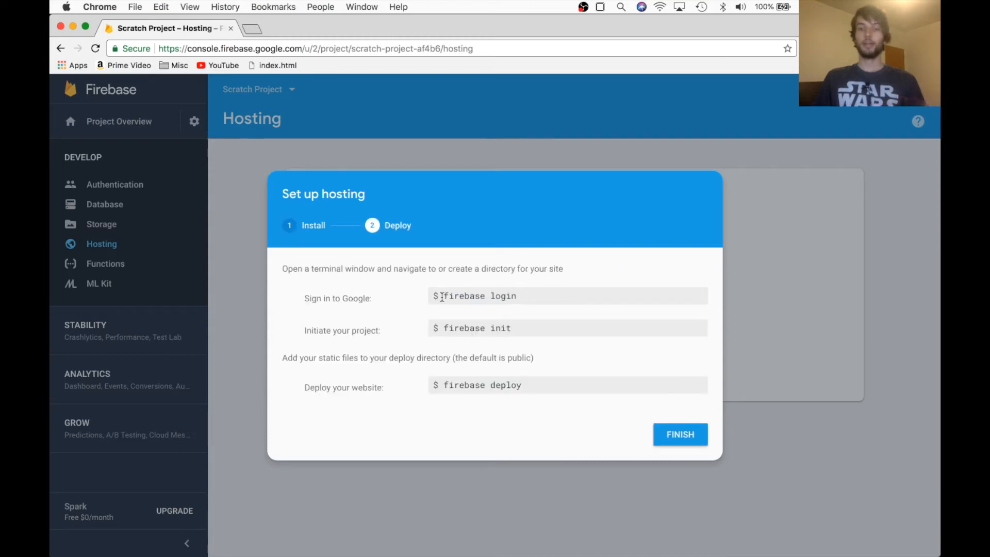
left_click_drag(442, 297, 533, 296)
key("super+c")
Step: Switch to Visual Studio Code, run firebase login --reauth in the terminal, and decline anonymous CLI usage reporting
key("super+Tab")
key("super+v")
key("BackSpace")
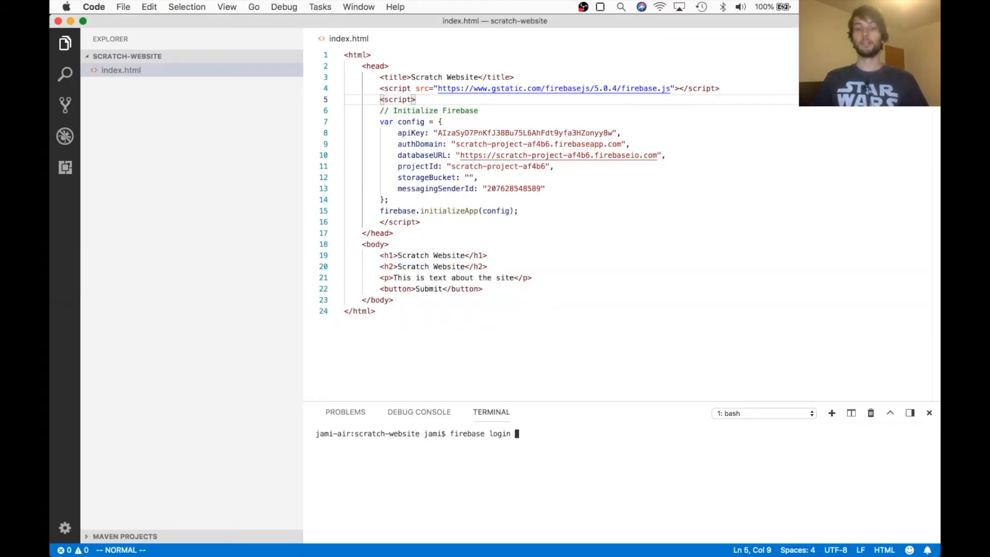
type("-")
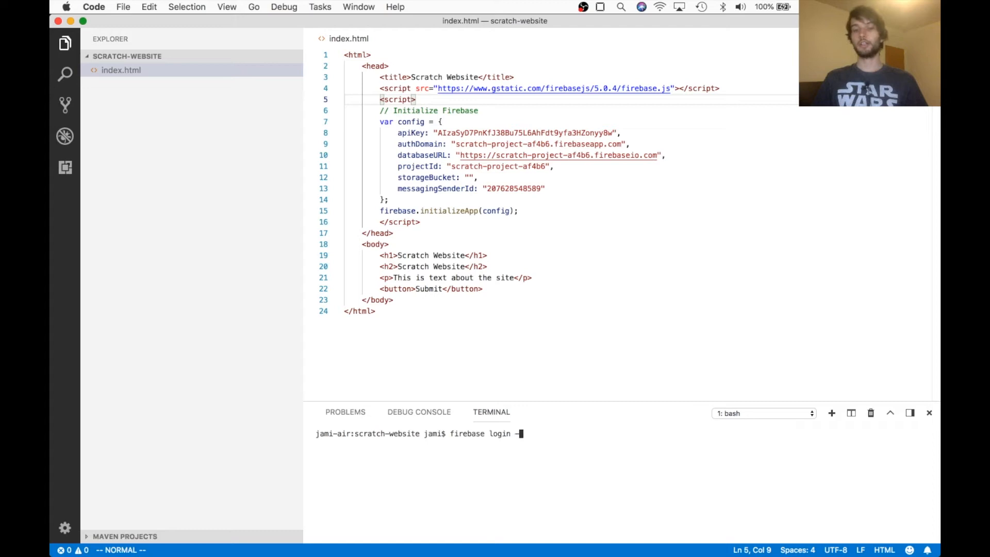
type("-reauth")
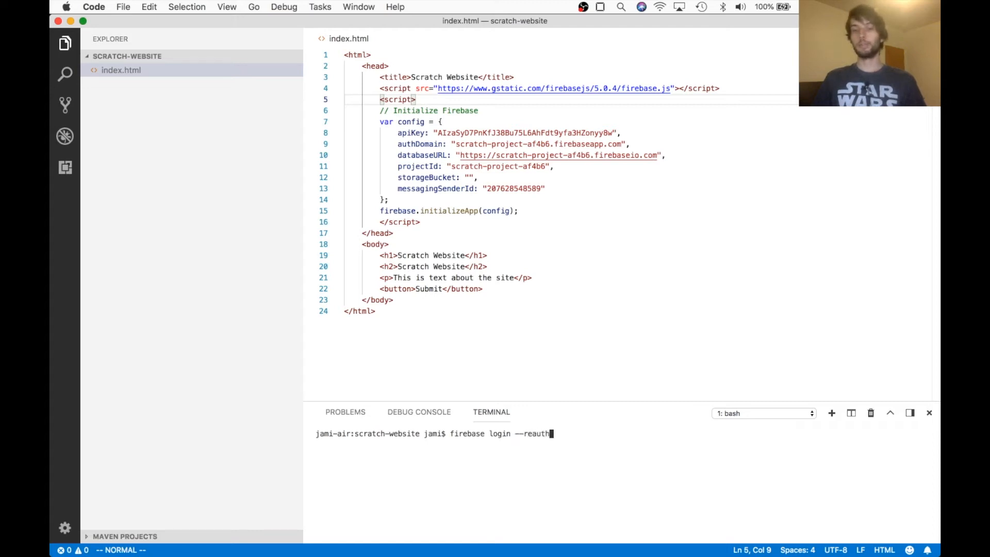
key("Return")
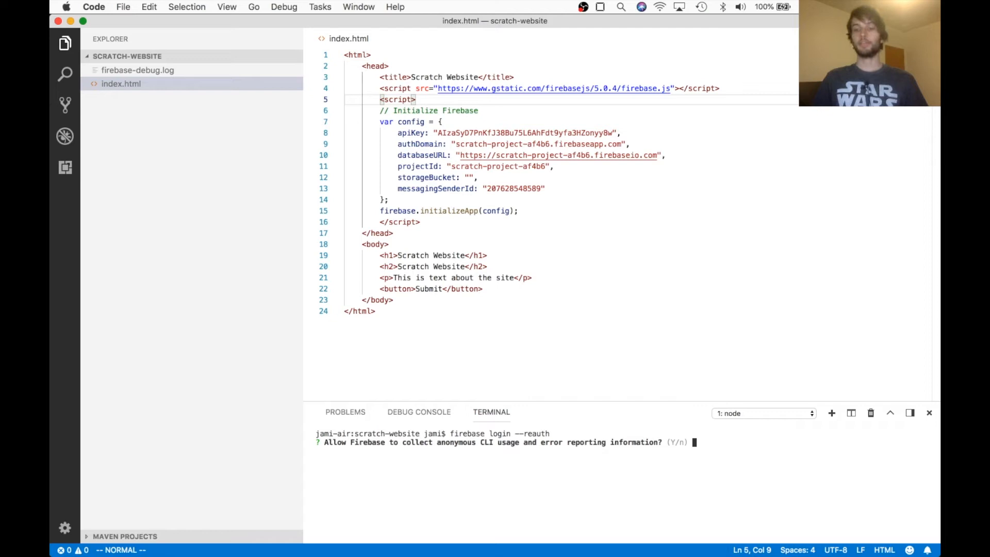
type("n")
key("Return")
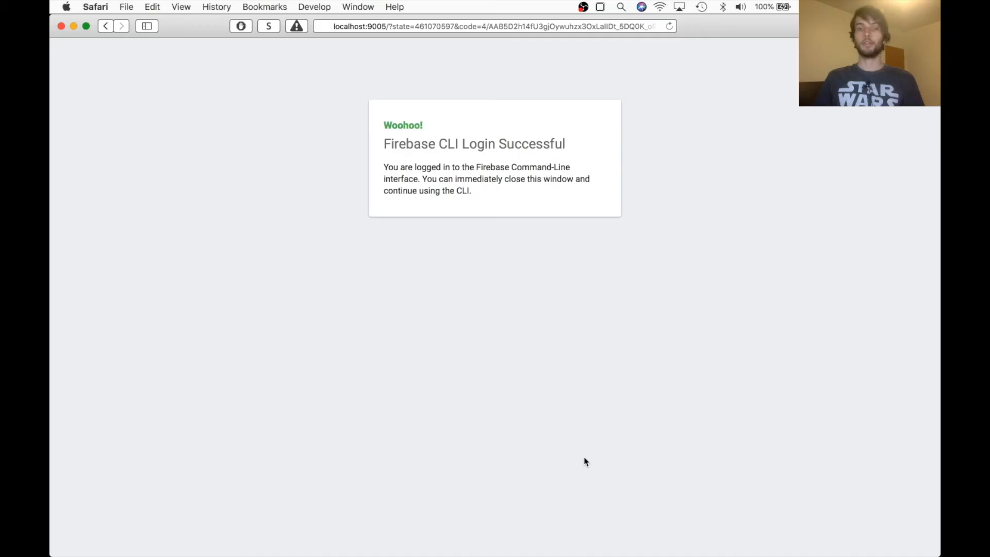
Step: Close the Firebase CLI login page in Safari and clear the terminal output in Visual Studio Code
key("super+w")
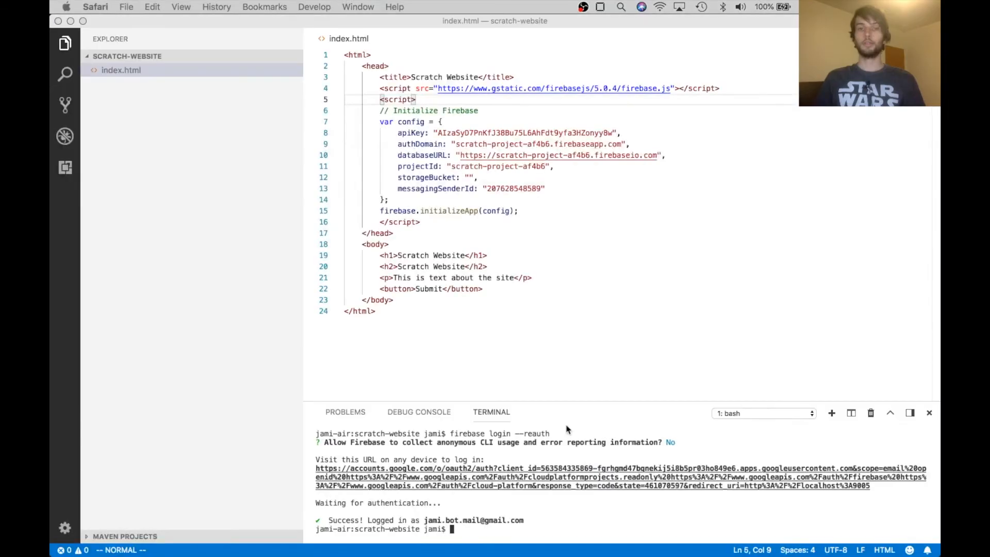
left_click(557, 487)
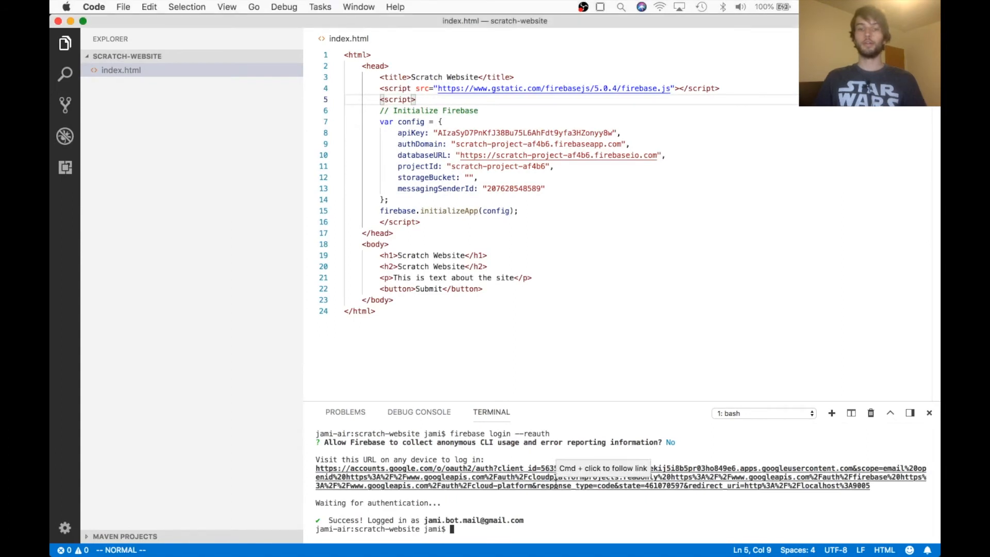
key("super+k")
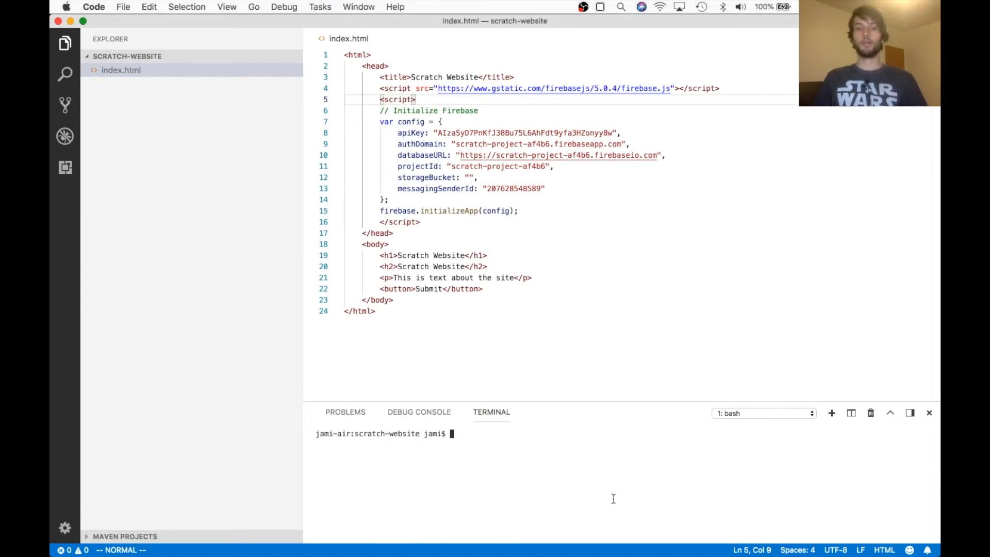
Step: Switch to Chrome and select the firebase init command in the Hosting setup instructions
key("super+Tab")
key("super+Tab")
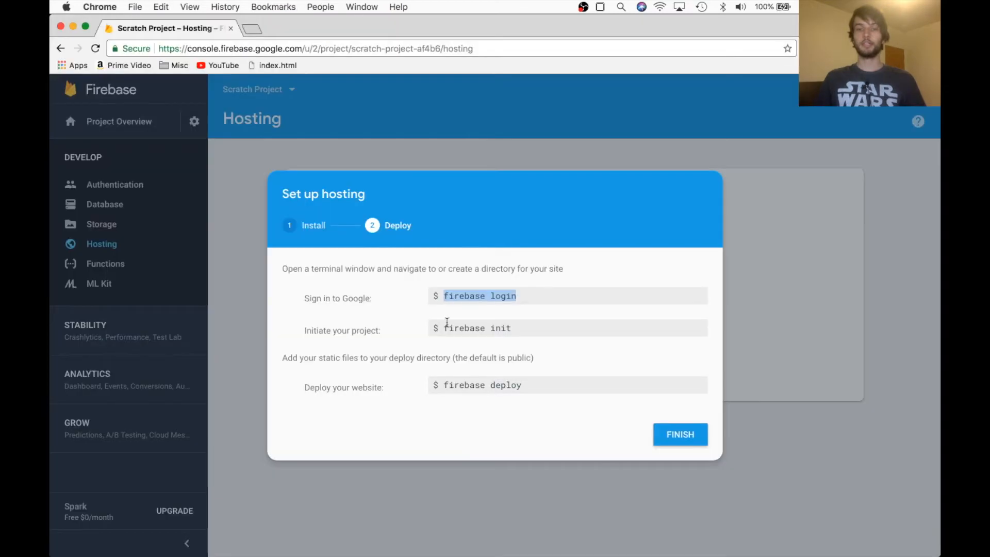
left_click(488, 343)
left_click_drag(445, 325, 535, 326)
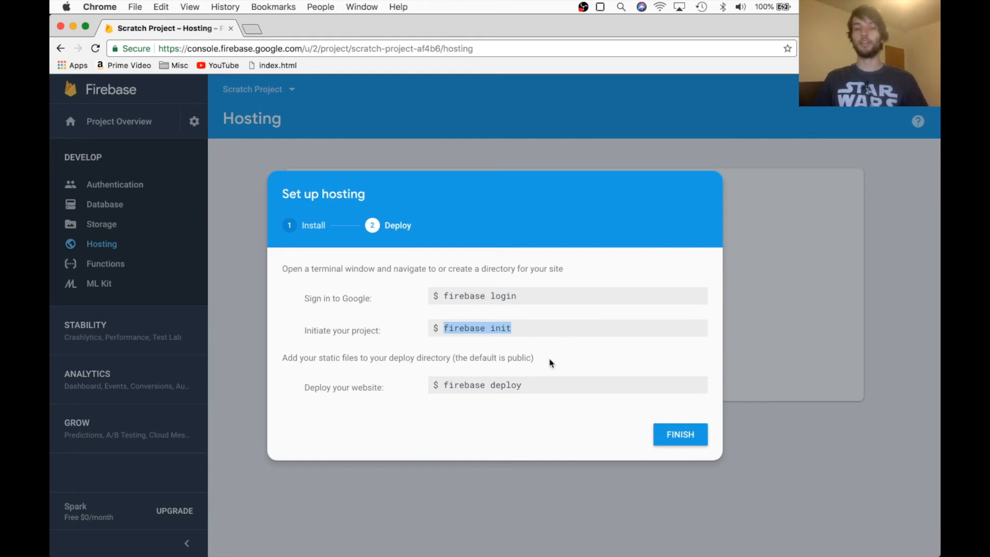
Step: Switch to Visual Studio Code, check the working directory with pwd, and run firebase init in the terminal
key("super+Tab")
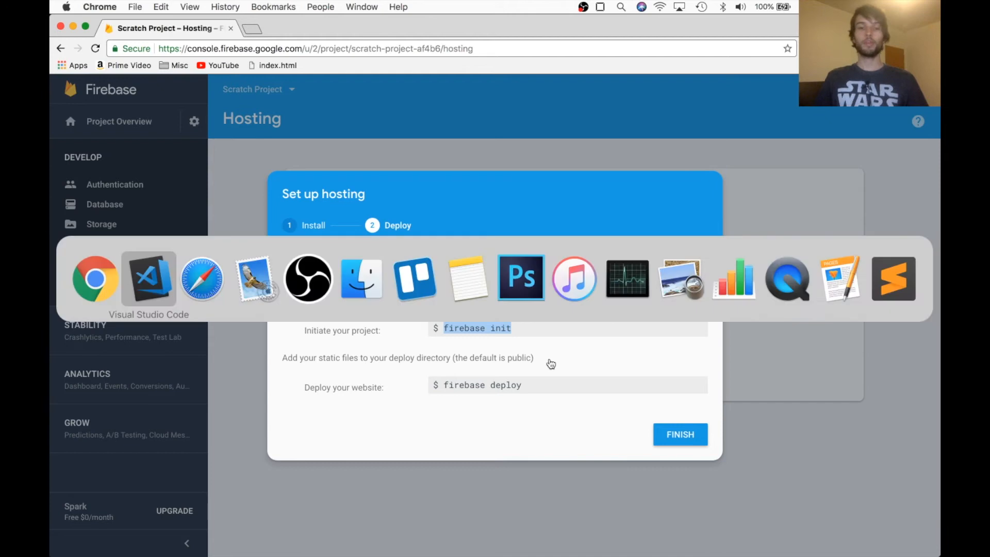
left_click_drag(404, 440, 489, 442)
key("super+c")
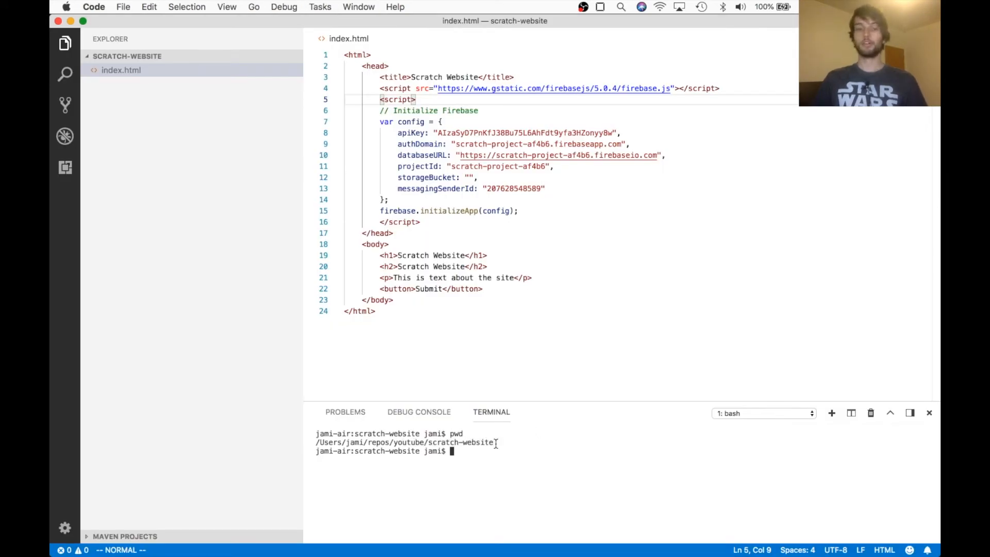
type("firebase init")
key("Return")
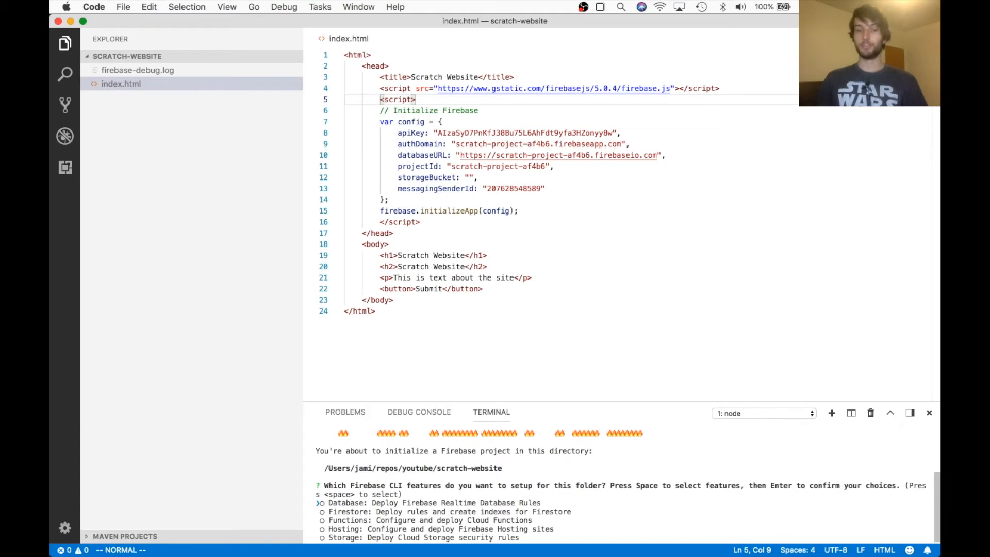
Step: Choose Hosting as the only CLI feature and set Scratch Project (scratch-project-af4b6) as the directory's default Firebase project
key("Down")
key("Down")
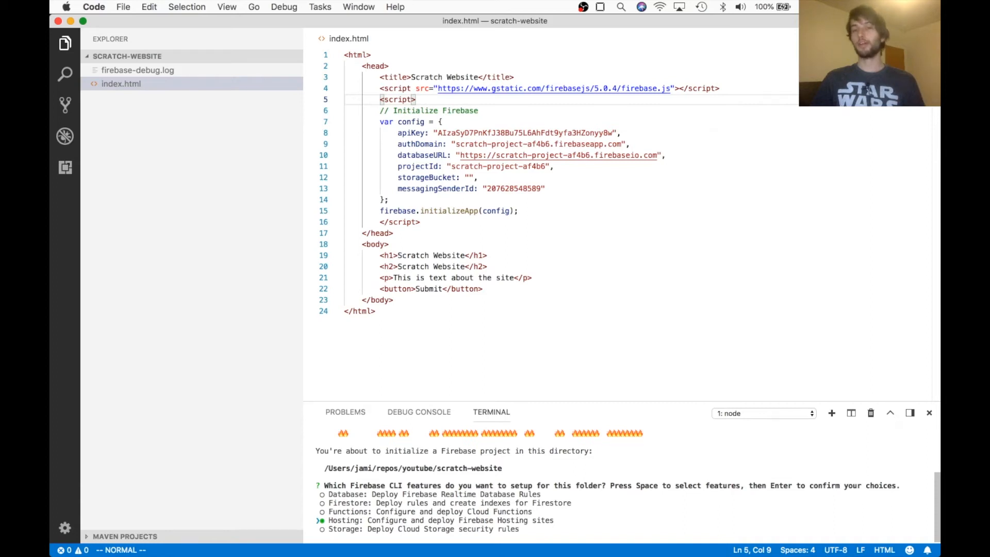
key("Return")
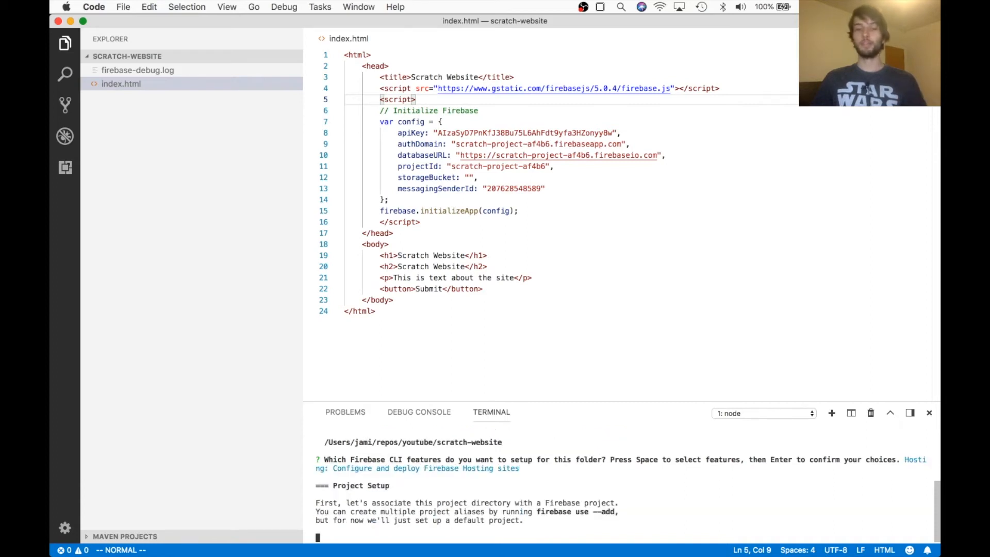
key("Down")
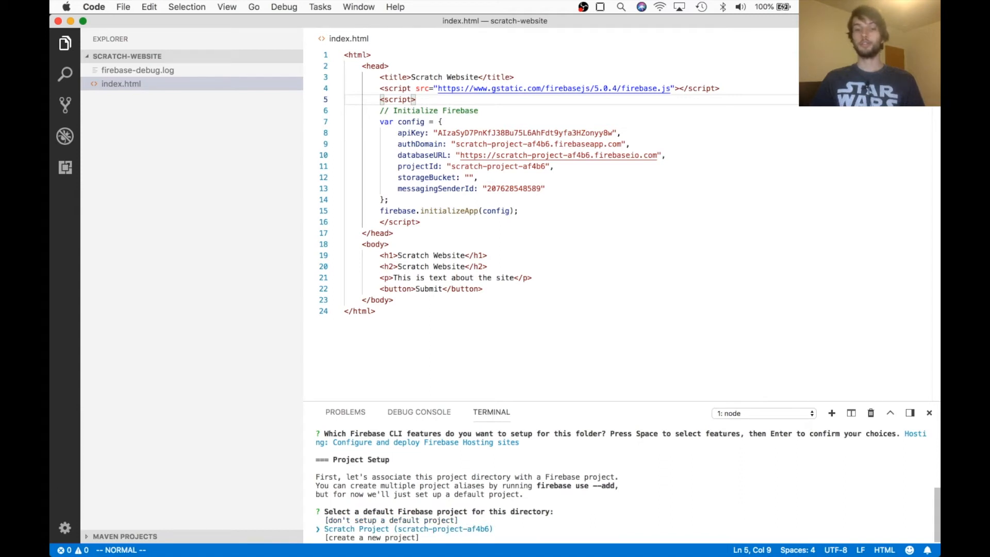
key("Return")
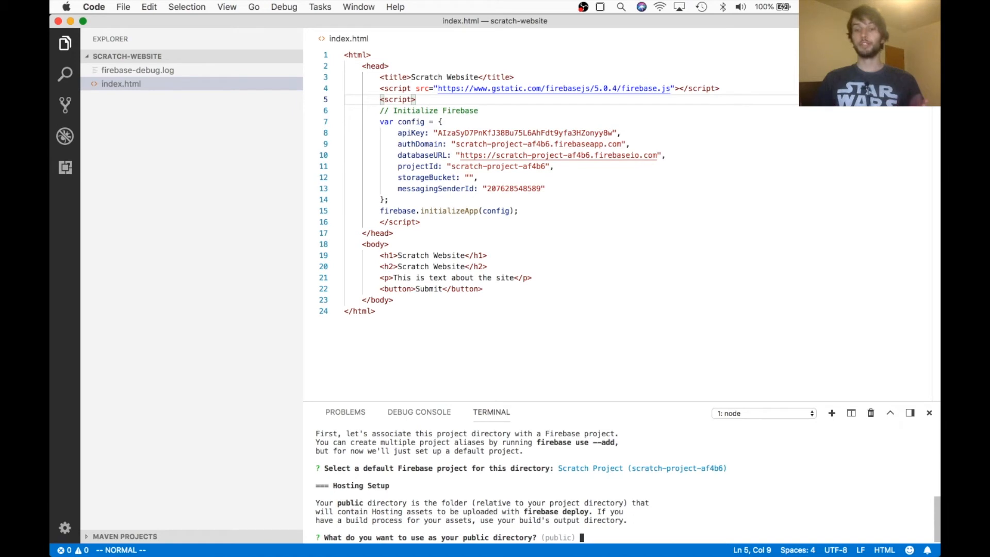
Step: Keep public as the public directory and configure the site as a single-page app
key("Return")
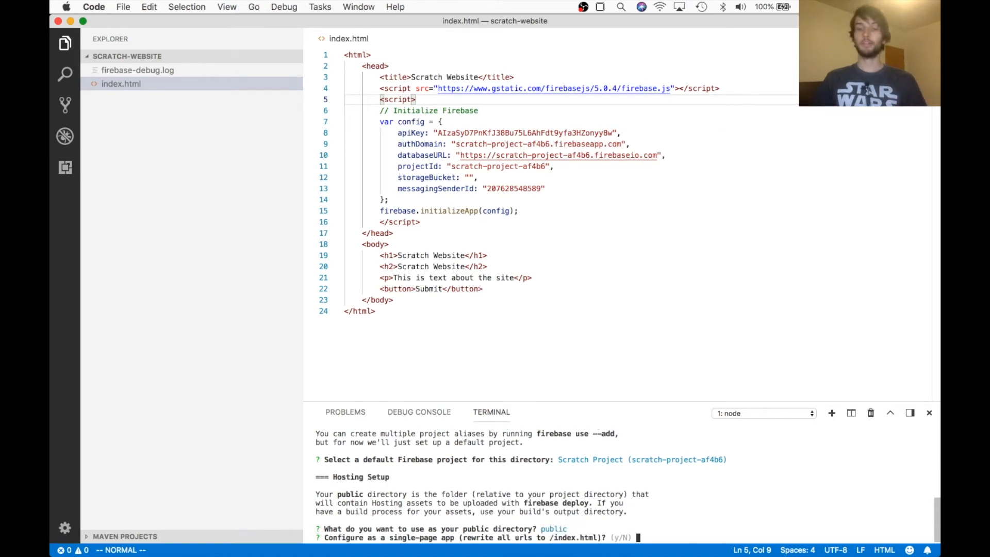
type("y")
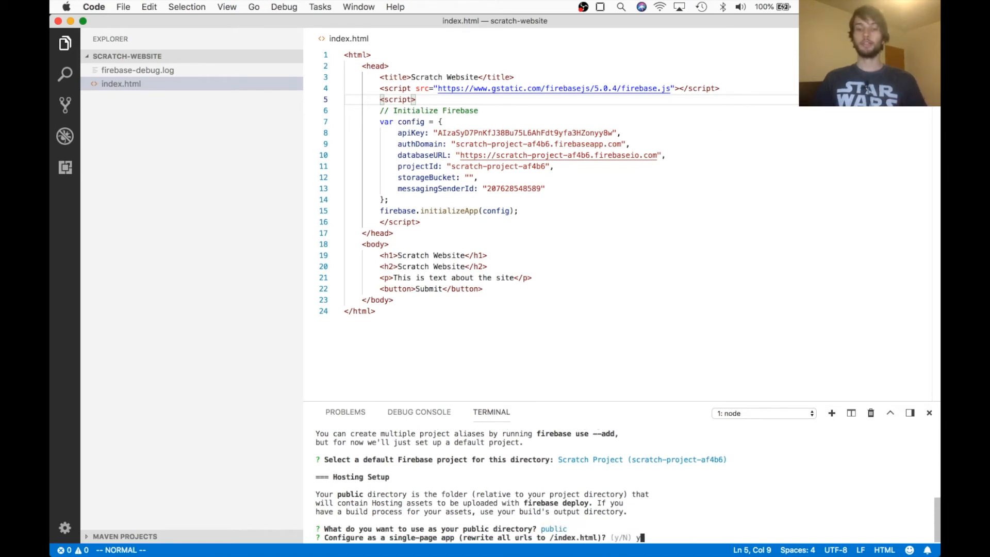
key("Return")
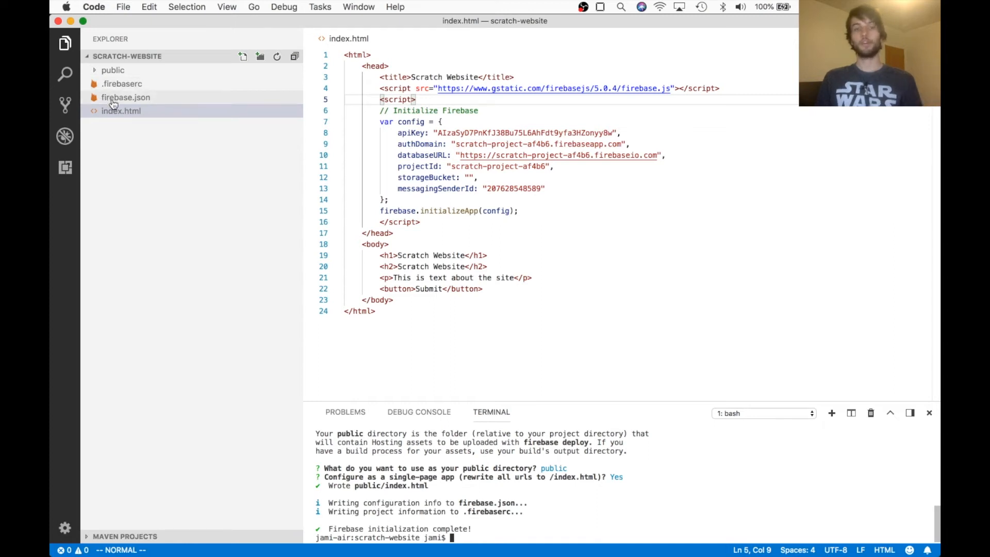
Step: Move the root index.html into the public folder, replacing the generated index.html there
left_click(99, 72)
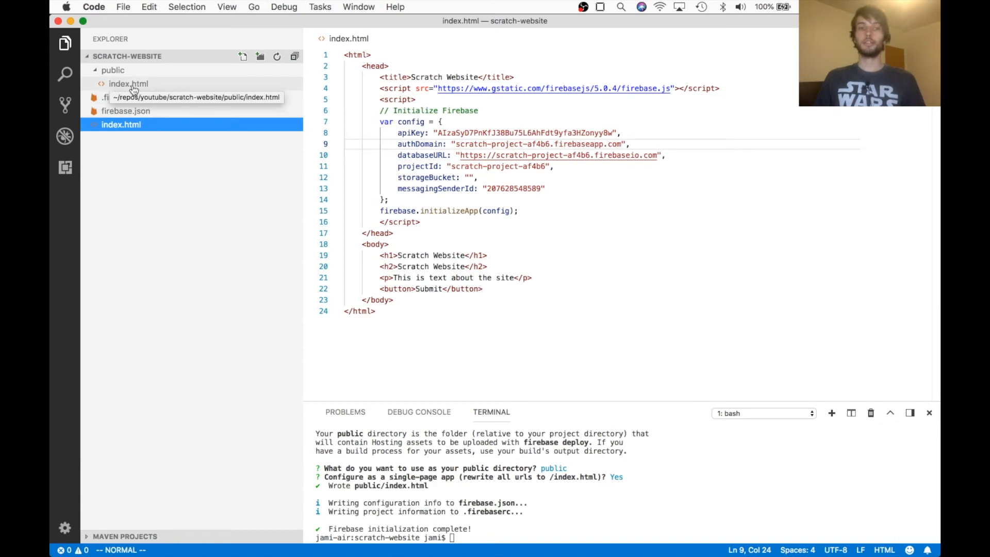
left_click_drag(135, 125, 116, 73)
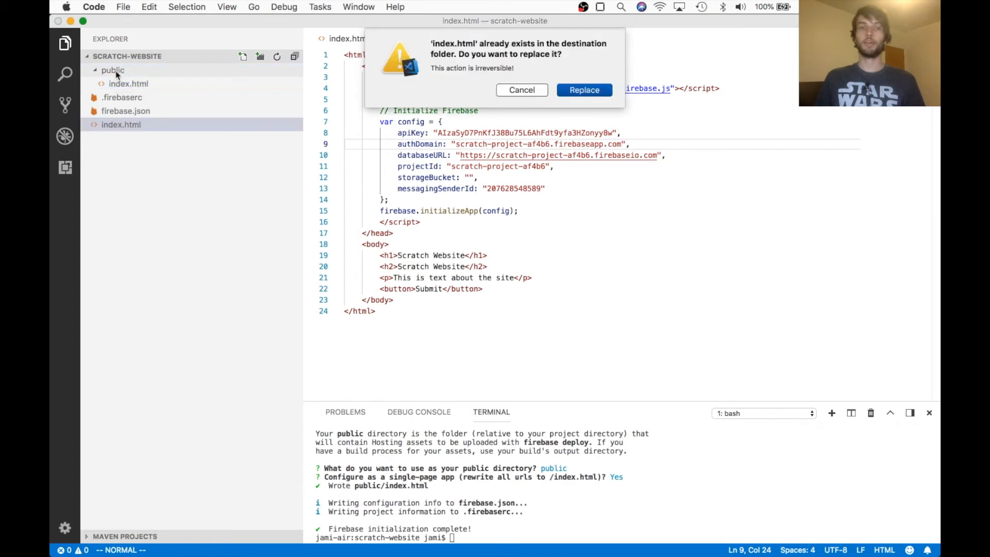
left_click(584, 90)
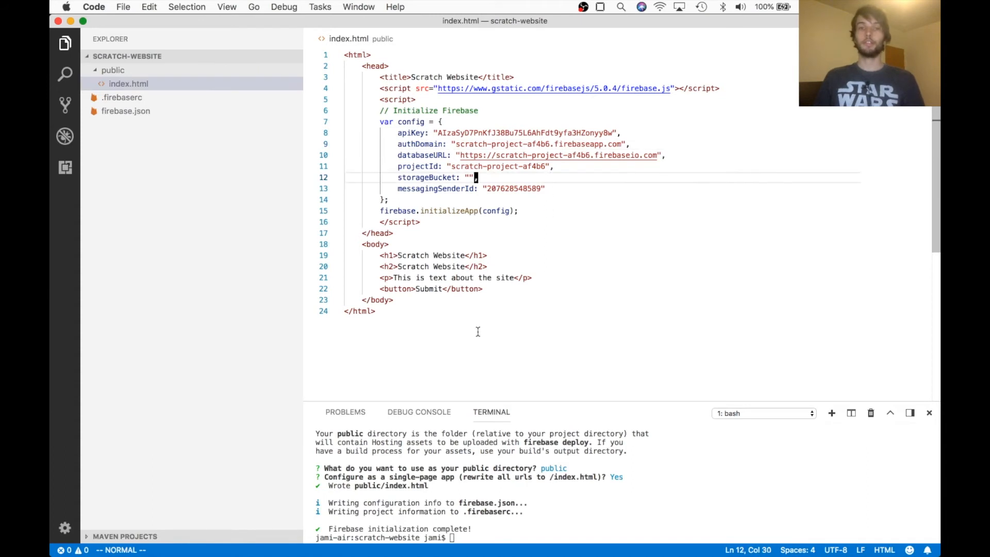
left_click_drag(475, 332, 297, 23)
left_click(493, 190)
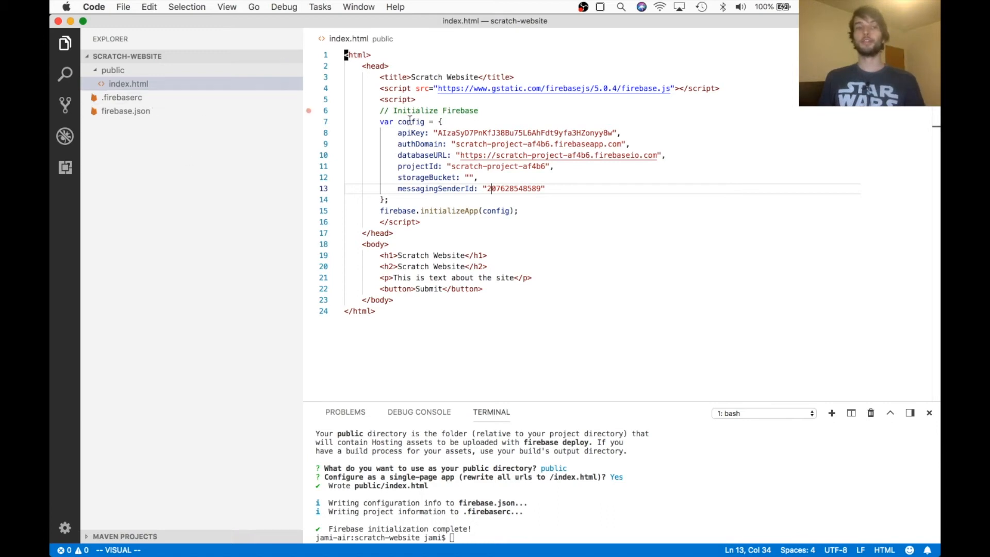
left_click(439, 121)
Step: Switch to Chrome and select the firebase deploy command in the Hosting setup instructions for copying
key("super+Tab")
key("super+Tab")
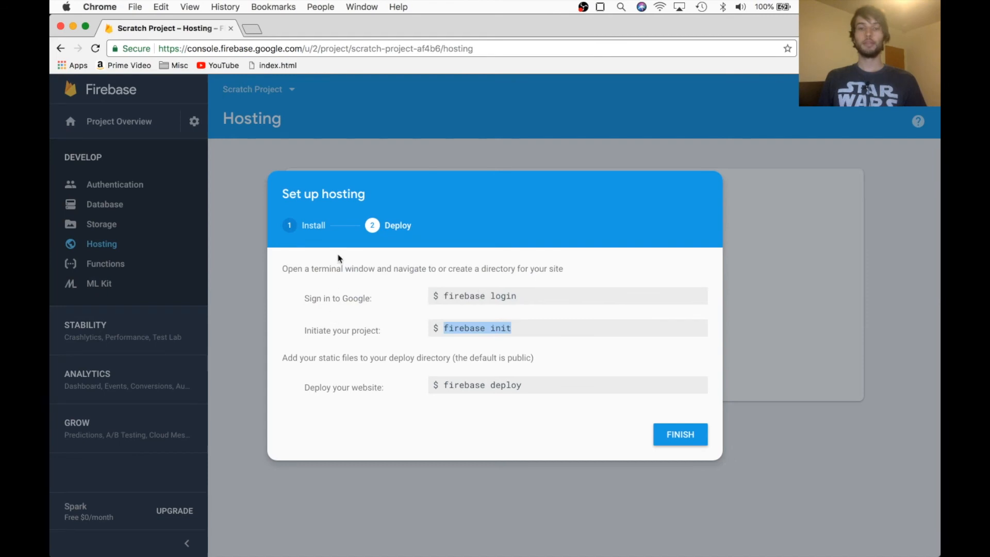
left_click(474, 389)
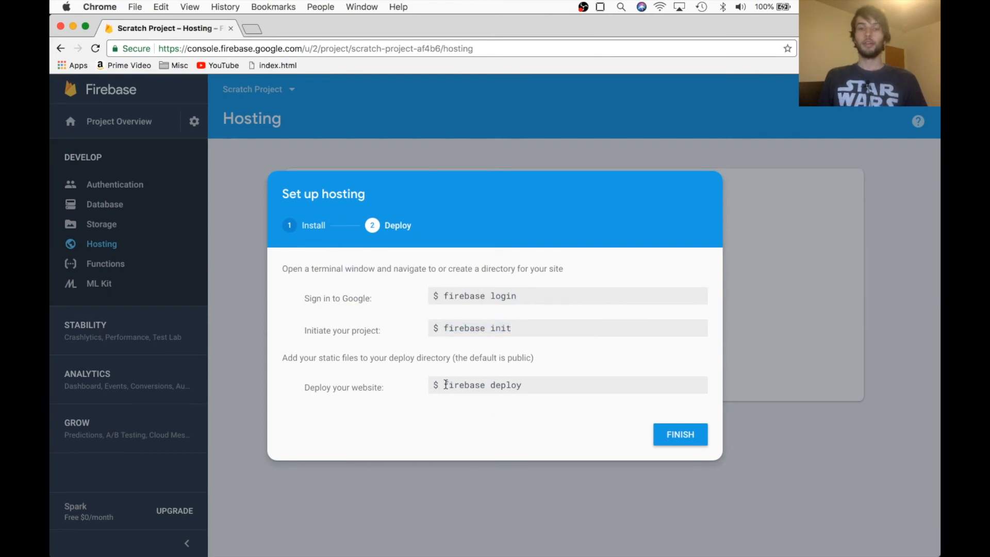
left_click_drag(444, 386, 566, 388)
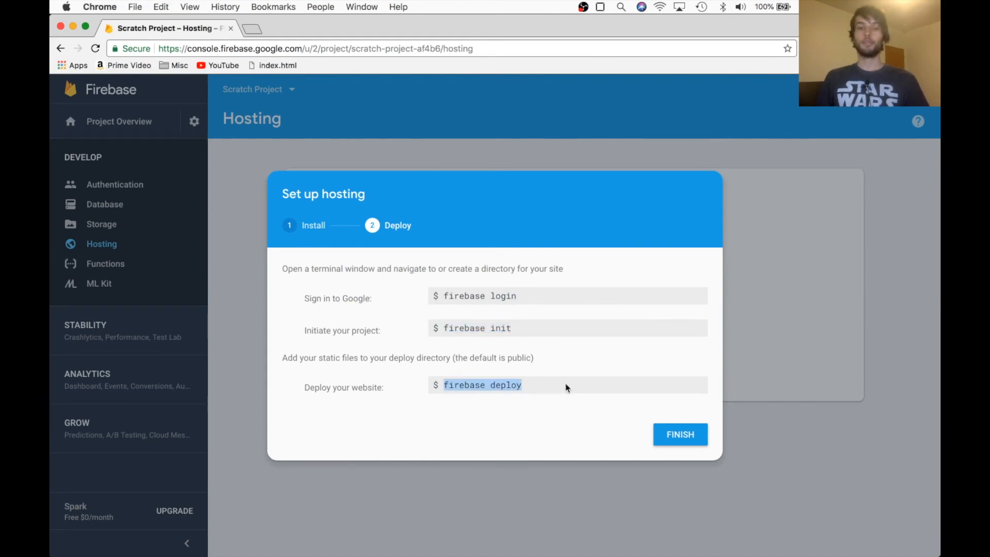
Step: Switch to Visual Studio Code, clear the terminal output, and run firebase deploy
key("super+Tab")
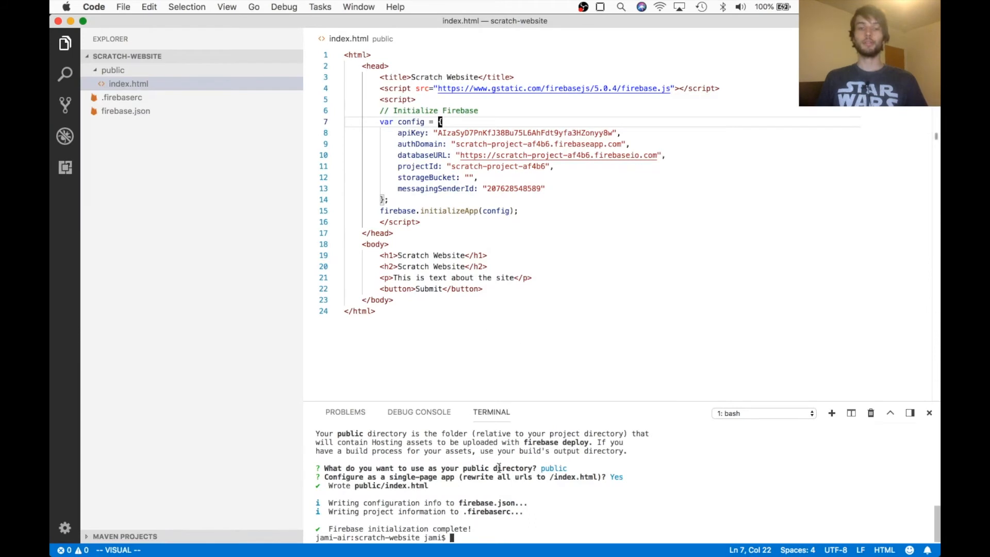
key("super+k")
key("super+v")
key("Return")
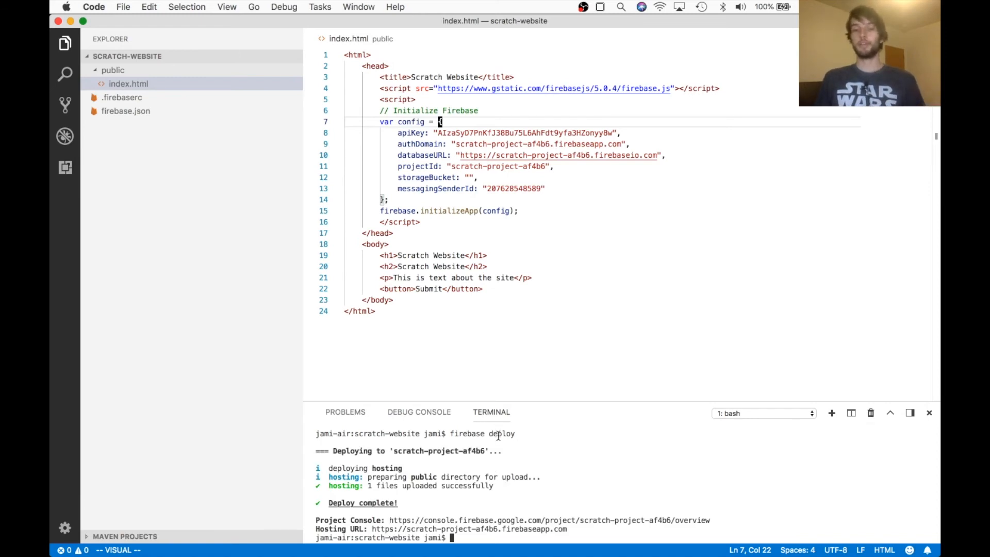
Step: Copy the Hosting URL from the deploy output and open it in a new Chrome tab
left_click_drag(331, 468, 409, 471)
left_click(409, 471)
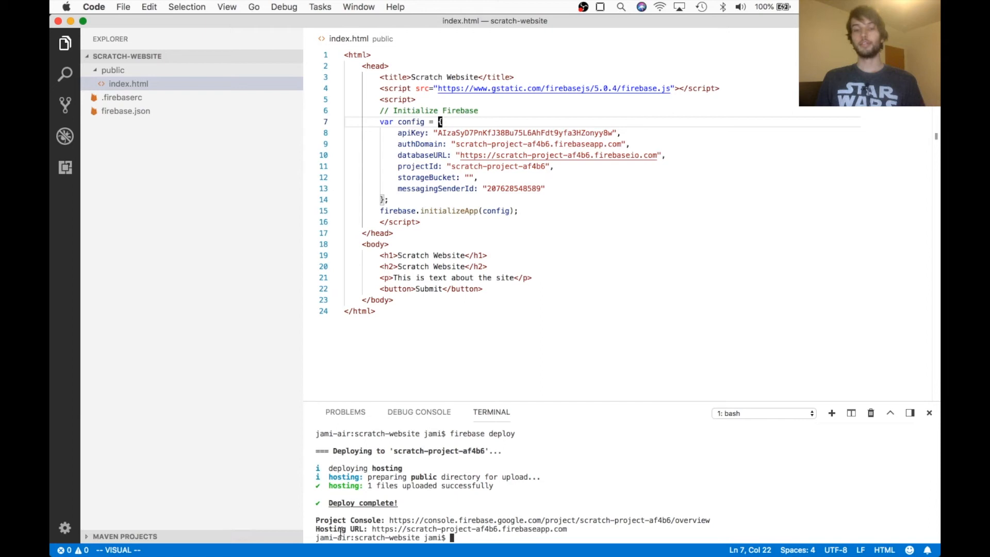
left_click_drag(369, 529, 568, 530)
key("super+c")
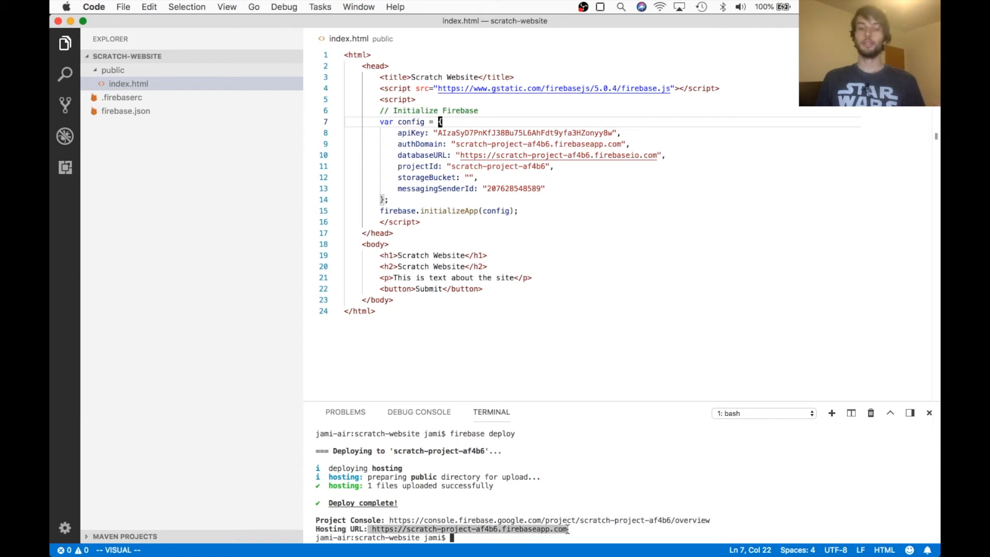
key("super+Tab")
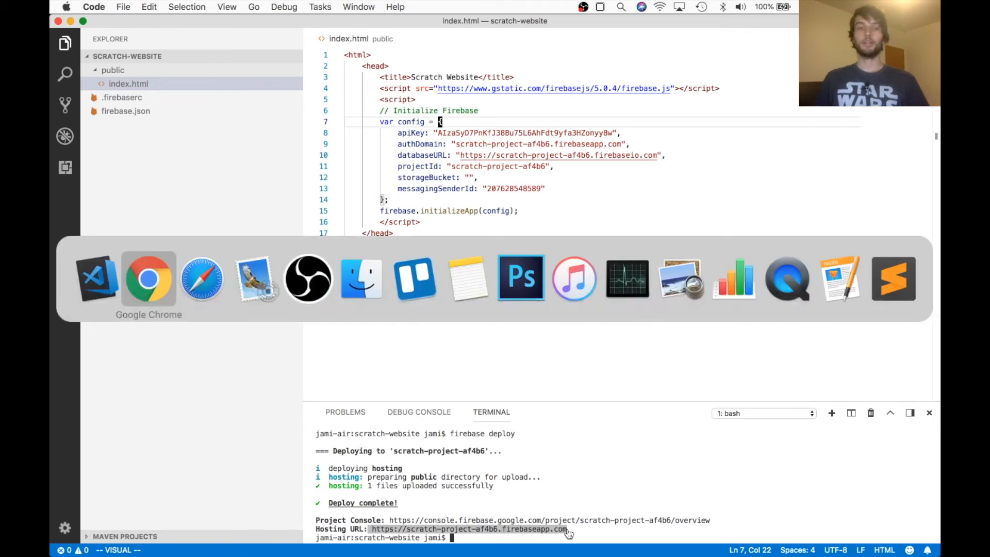
key("super+t")
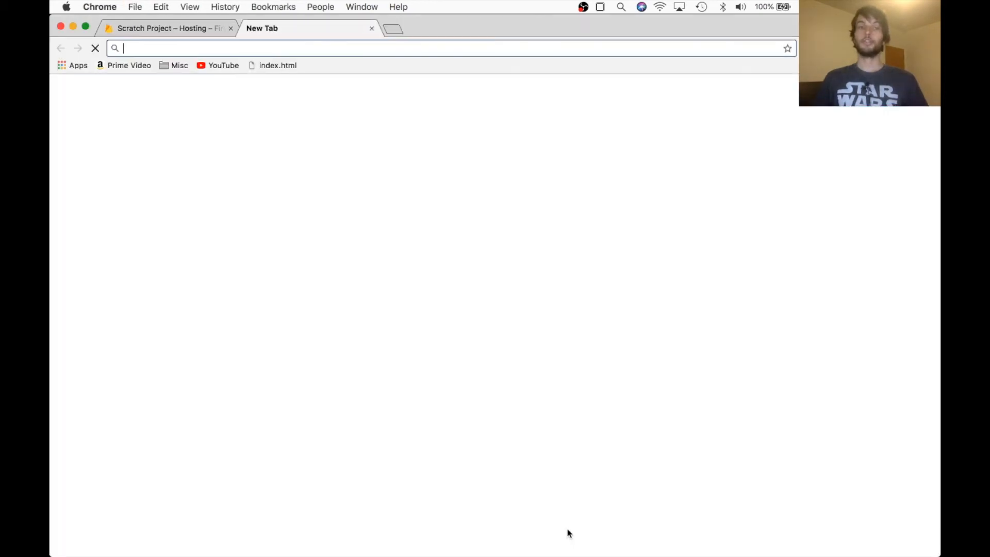
key("super+v")
key("Return")
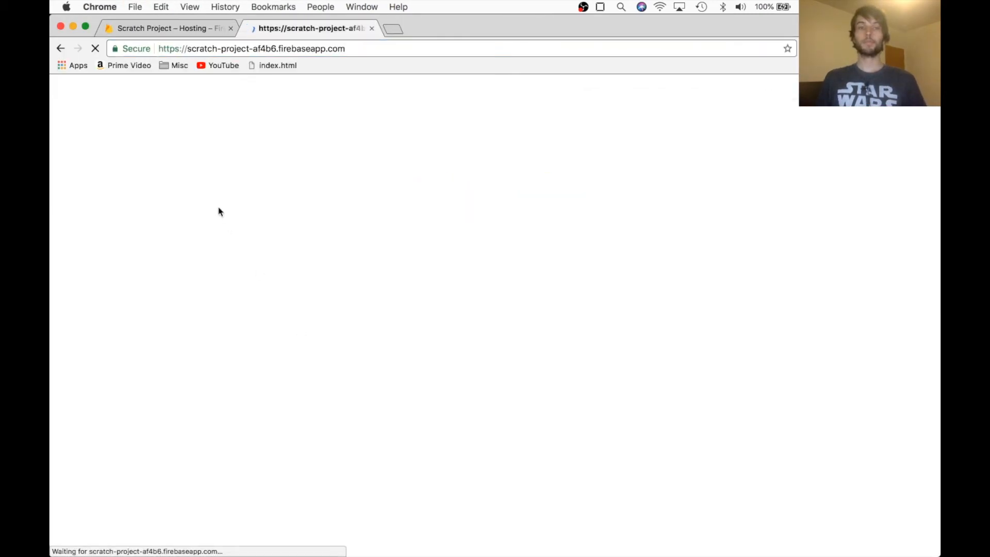
Step: Examine the deployed page's content and the HTTPS, project name and firebaseapp.com parts of its address
left_click_drag(65, 91, 166, 174)
left_click(165, 174)
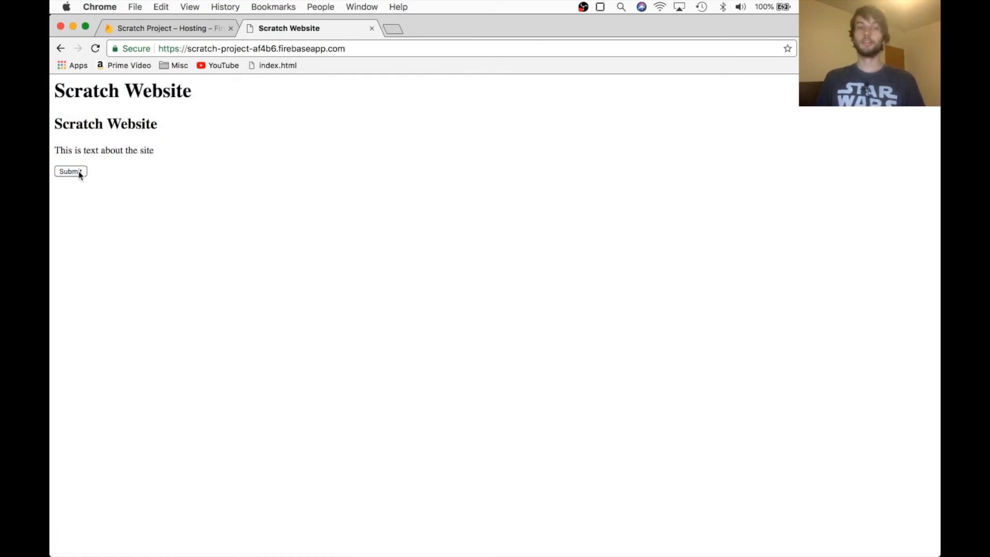
left_click_drag(173, 48, 178, 49)
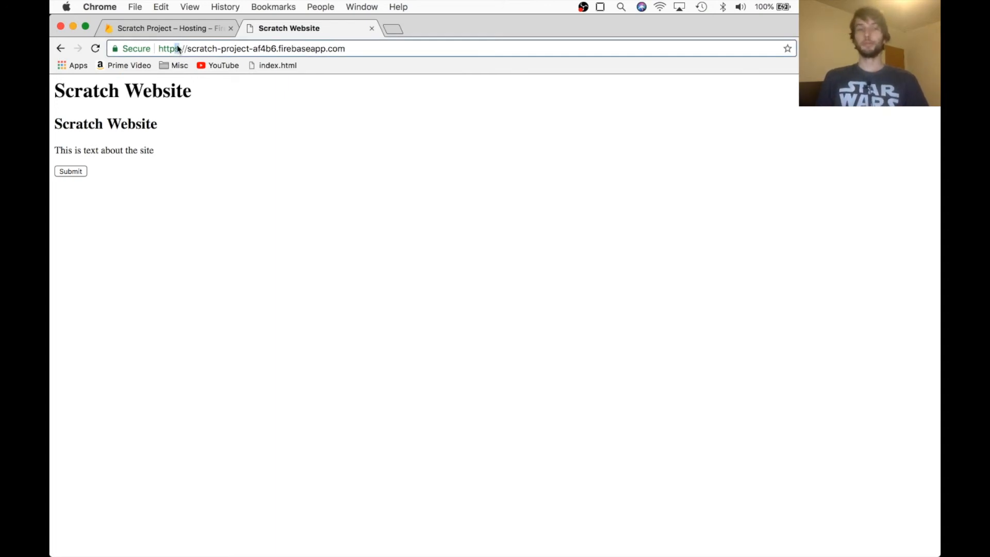
left_click(178, 49)
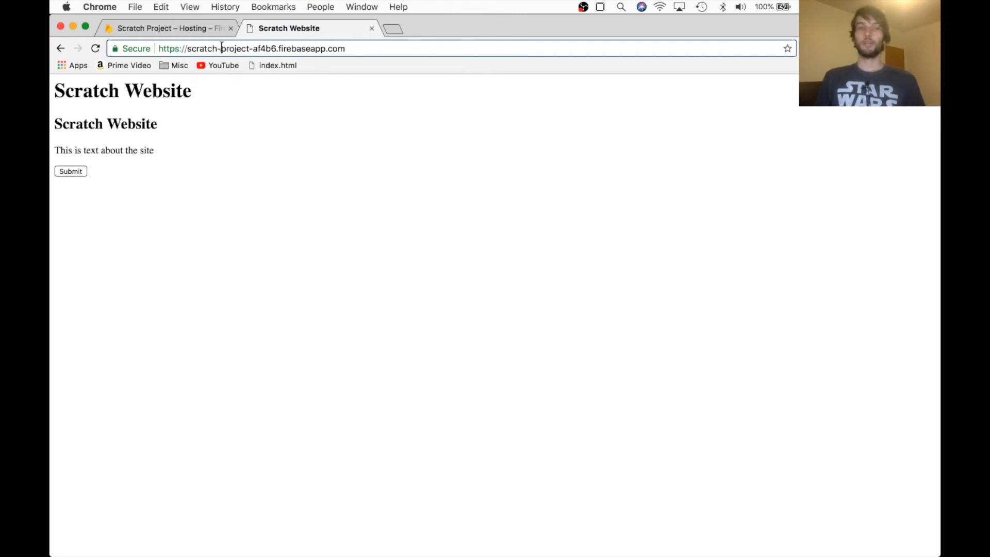
left_click_drag(229, 48, 314, 47)
left_click(266, 49)
left_click(290, 48)
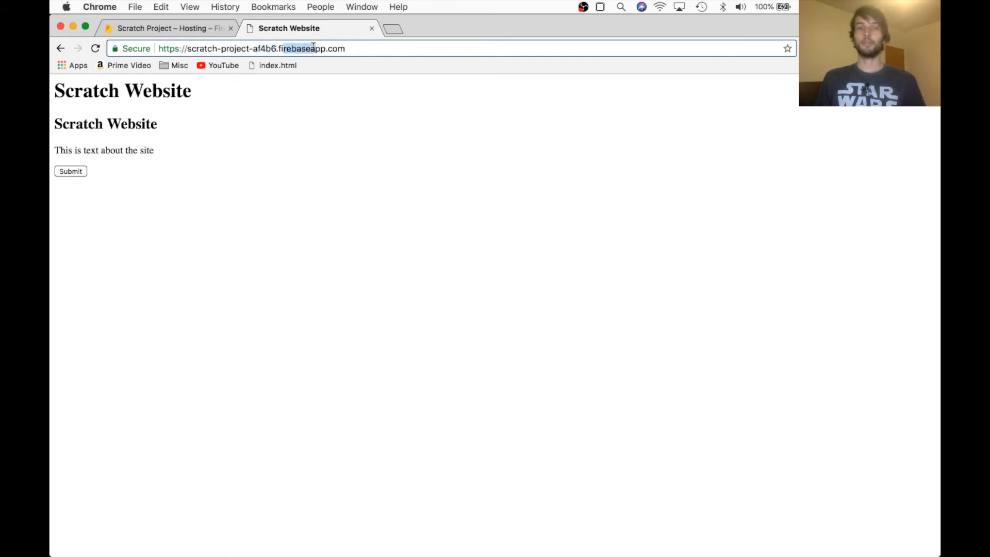
left_click(346, 48)
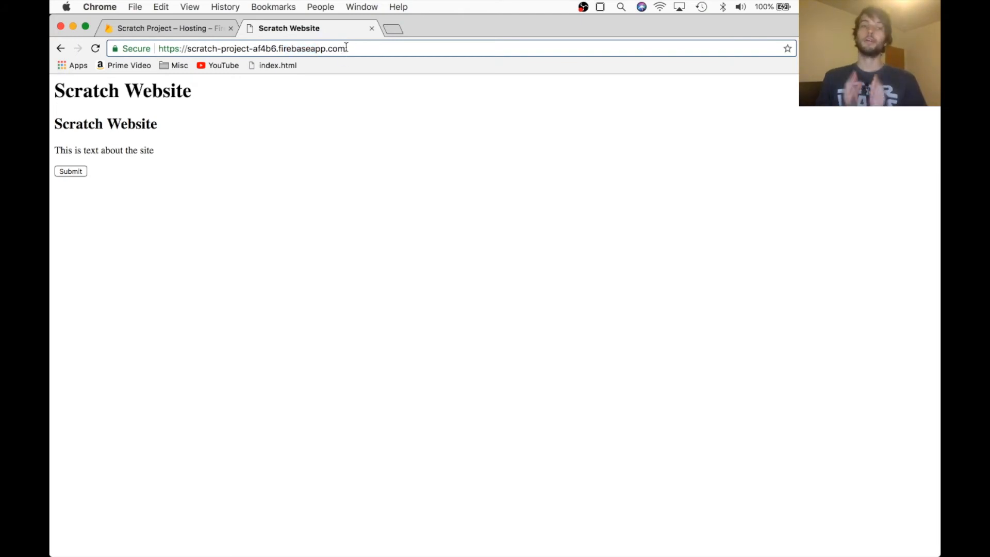
Step: Return to the Firebase console and finish the Hosting setup dialog
left_click(135, 28)
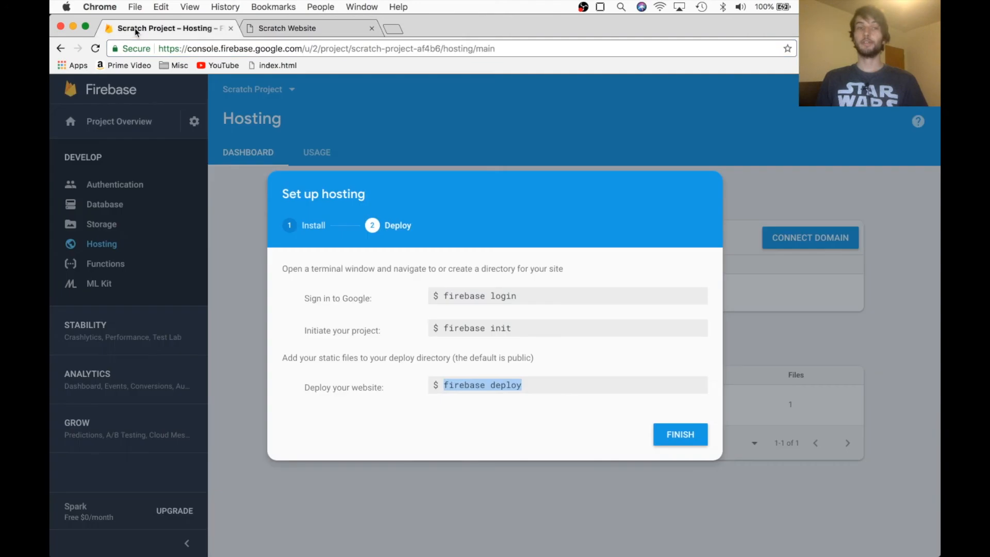
left_click(675, 437)
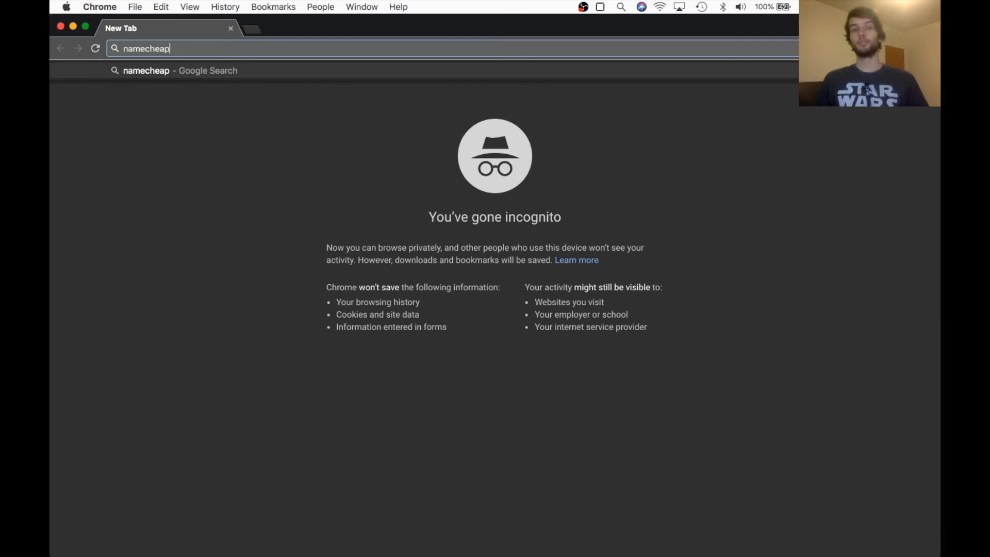
Step: Open namecheap.com in an incognito window and search for the domain name scratchwebsite
type(".com")
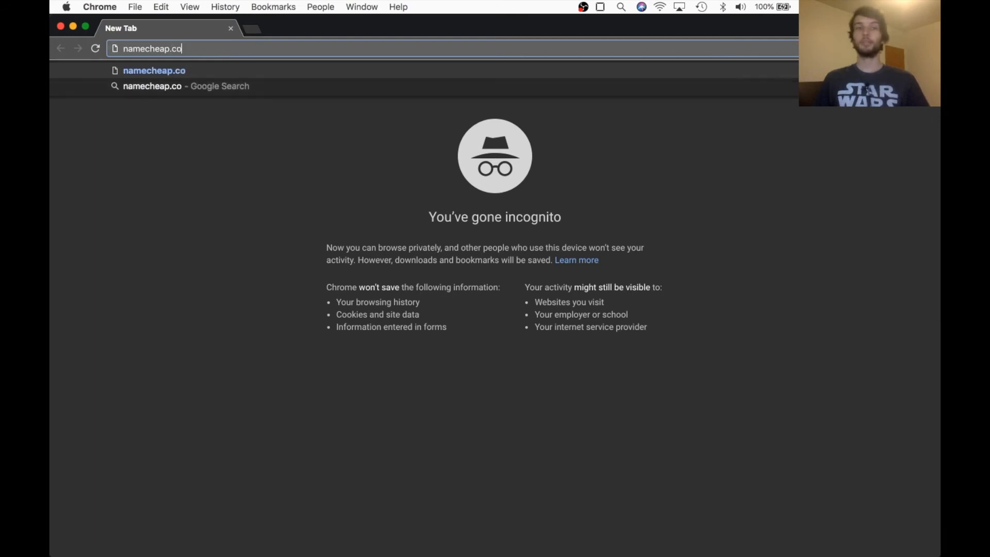
key("Return")
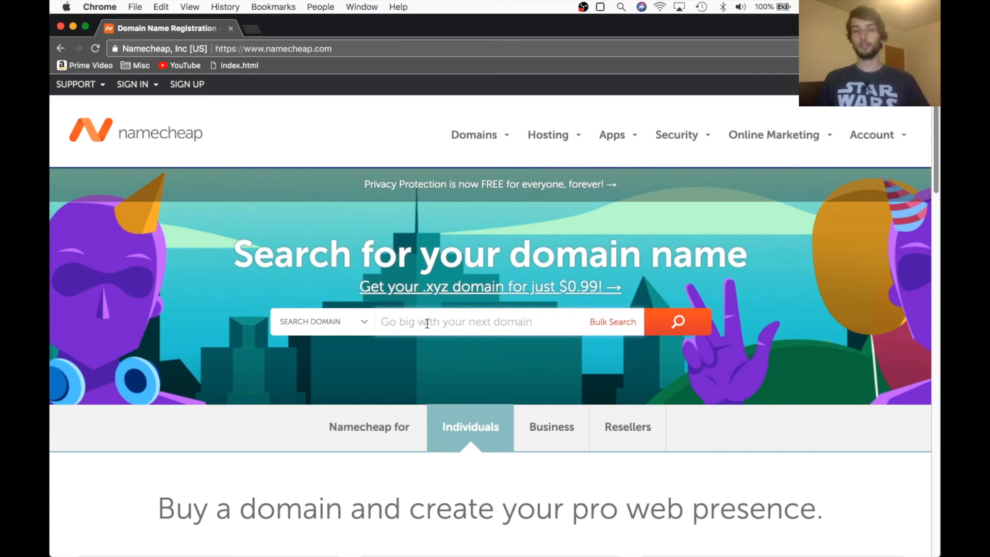
left_click(427, 324)
type("scratchwebsite")
key("Return")
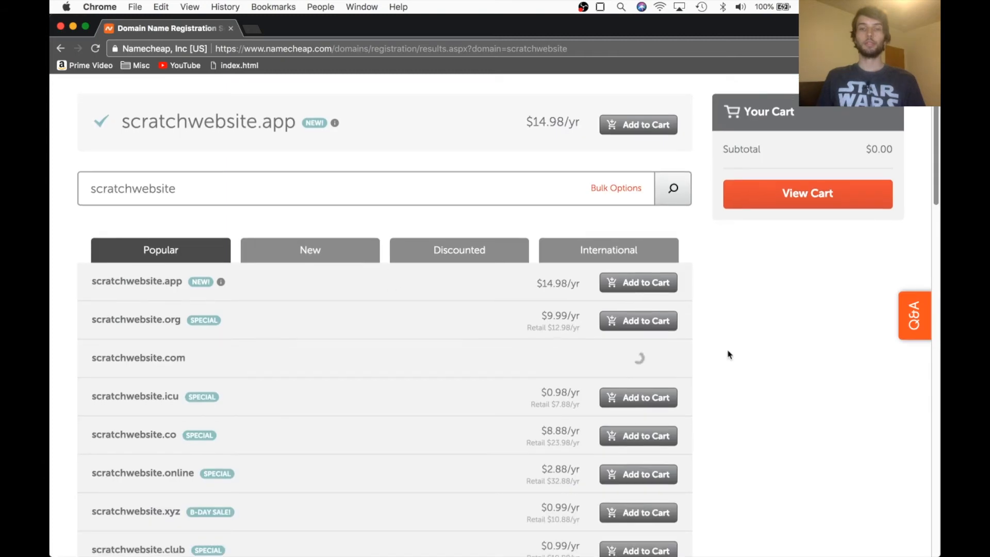
Step: Review the available scratchwebsite domain extensions and compare their yearly prices
scroll(728, 355, "down", 2)
scroll(729, 358, "down", 1)
mouse_move(219, 256)
left_click_drag(535, 243, 580, 244)
left_click(564, 243)
scroll(513, 287, "down", 2)
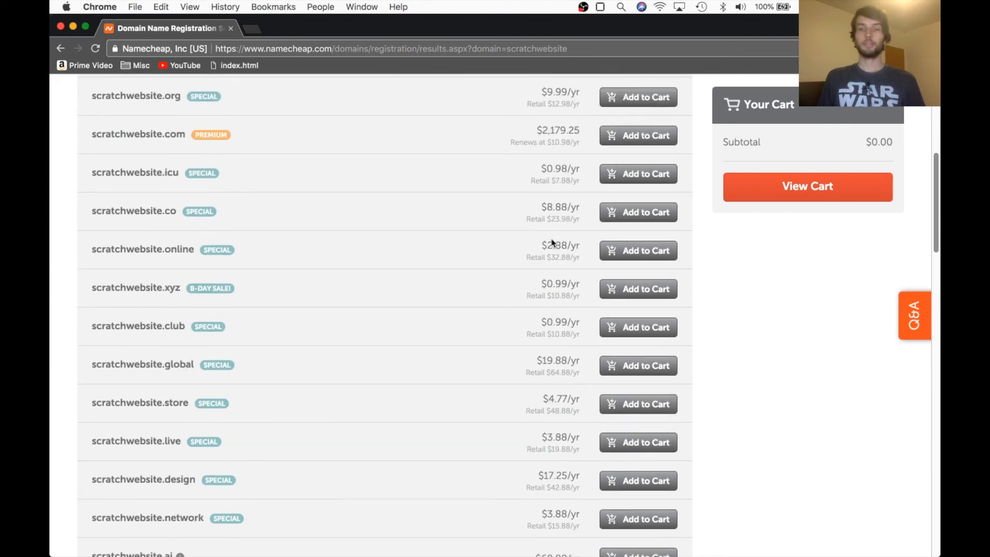
scroll(305, 259, "up", 2)
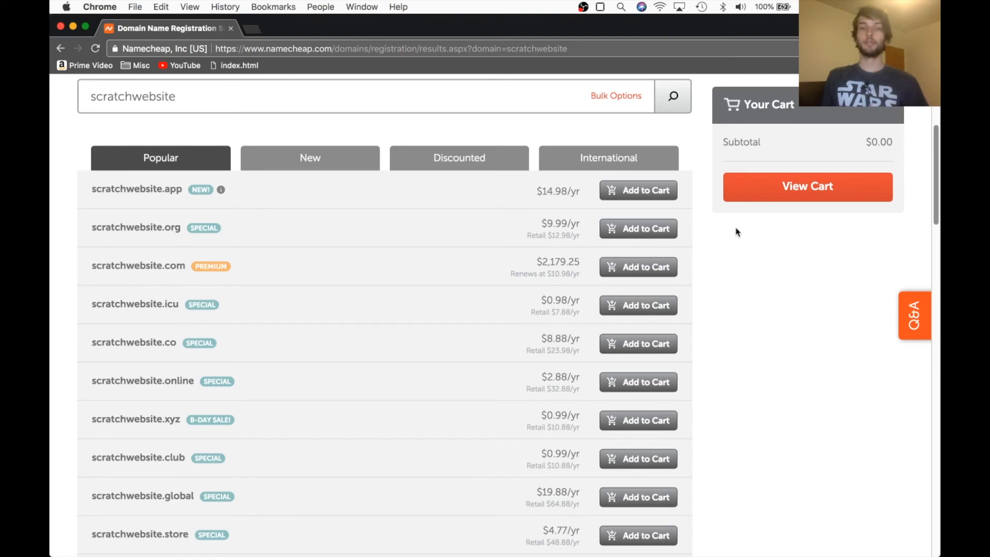
scroll(712, 255, "up", 4)
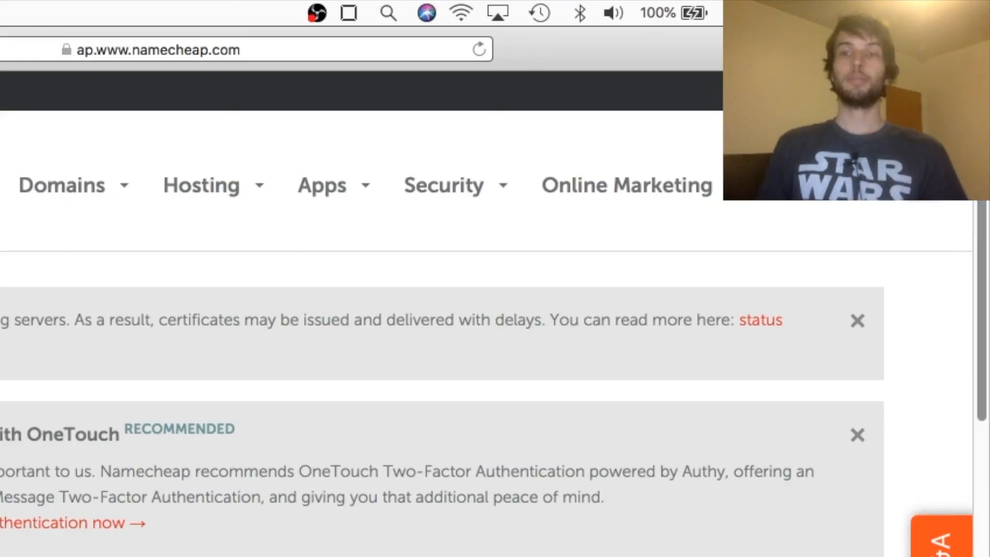
Step: Switch to Safari and open the management page for jamibot.com from the Namecheap domain list
mouse_move(778, 187)
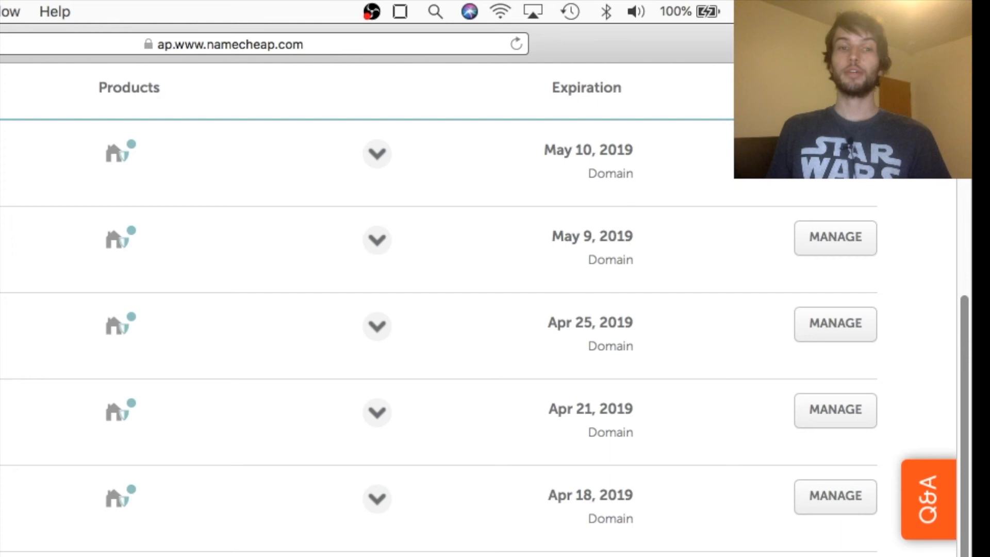
left_click(827, 508)
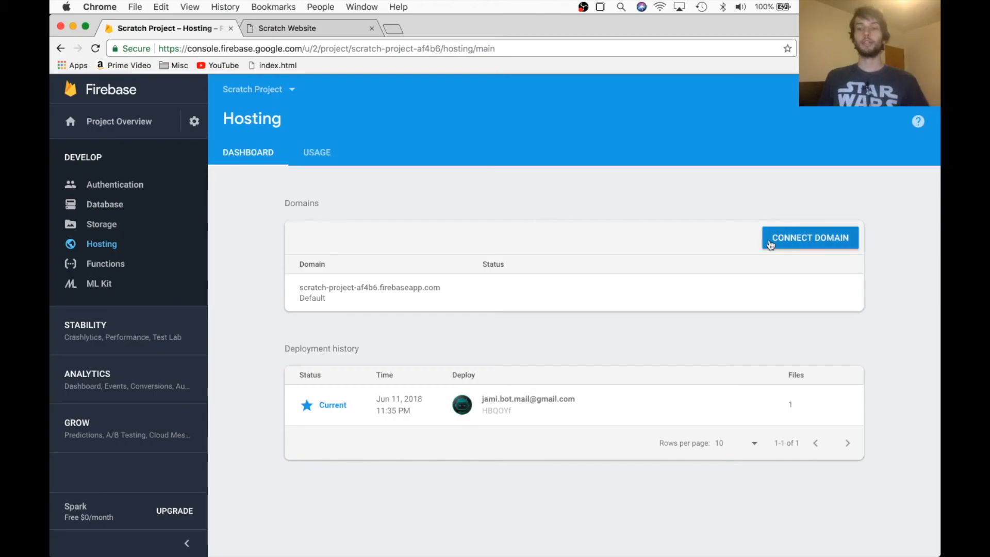
Step: Start connecting a custom domain in Firebase Hosting, entering jamibot.com and continuing to ownership verification
left_click(790, 243)
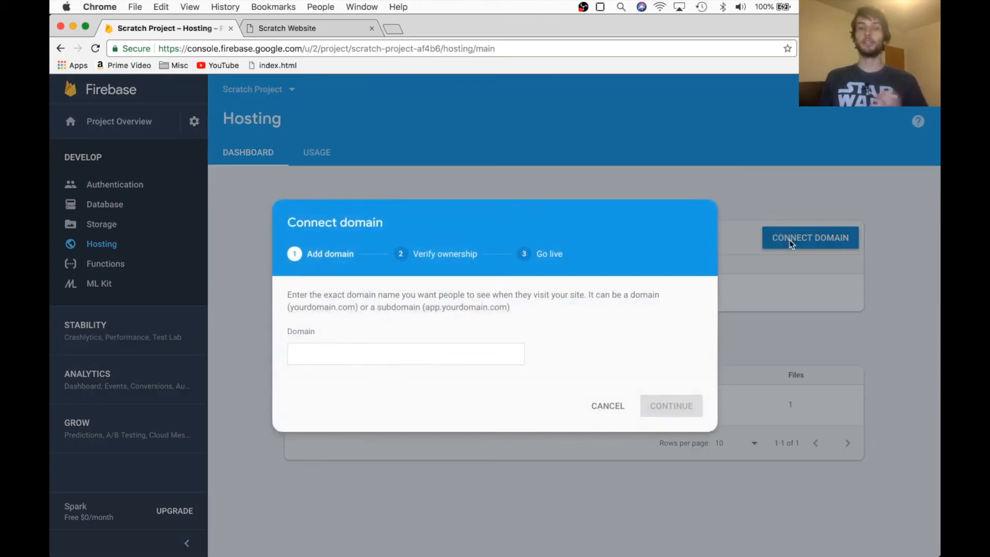
left_click(373, 350)
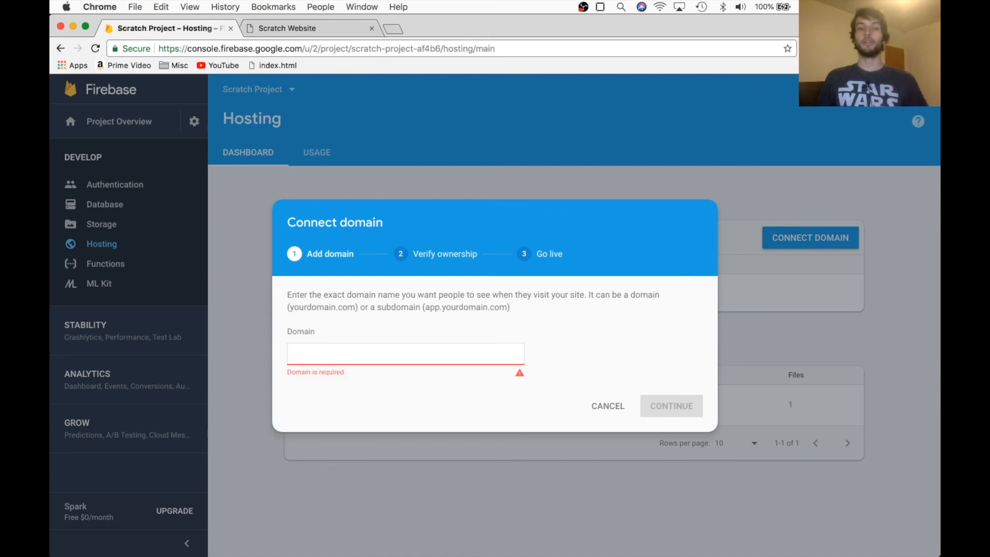
type("jamibot.")
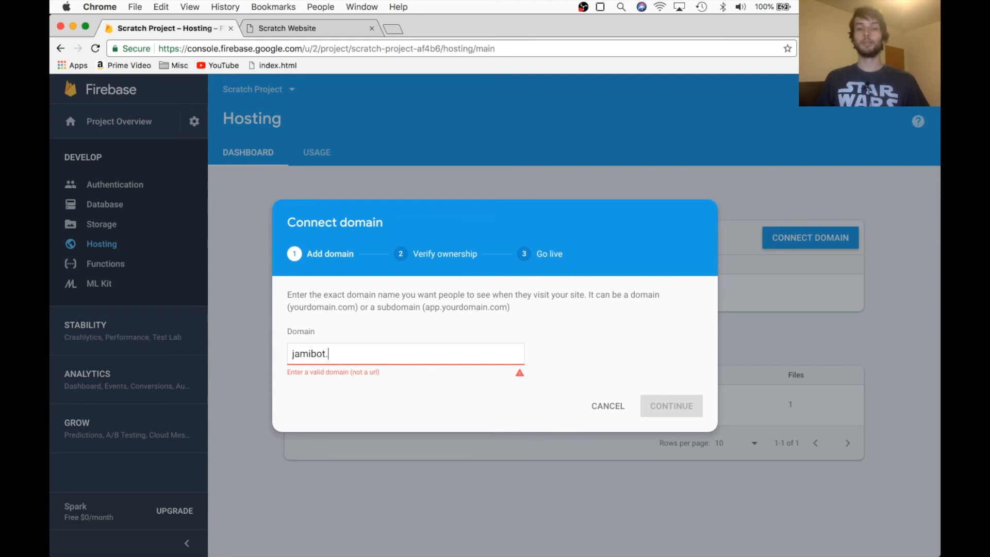
type("com")
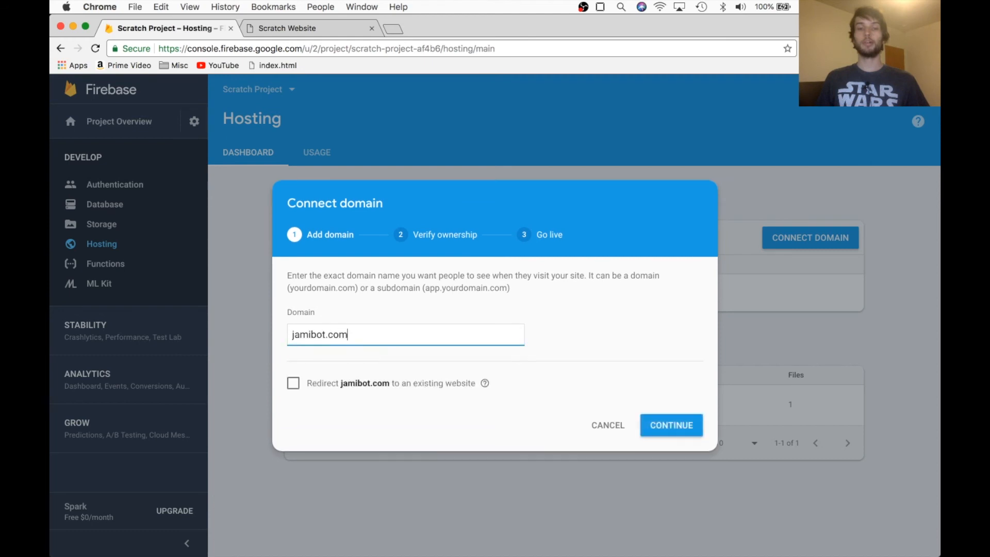
left_click(668, 426)
Step: Copy the TXT record's verification value for jamibot.com and check the record's host
left_click(430, 352)
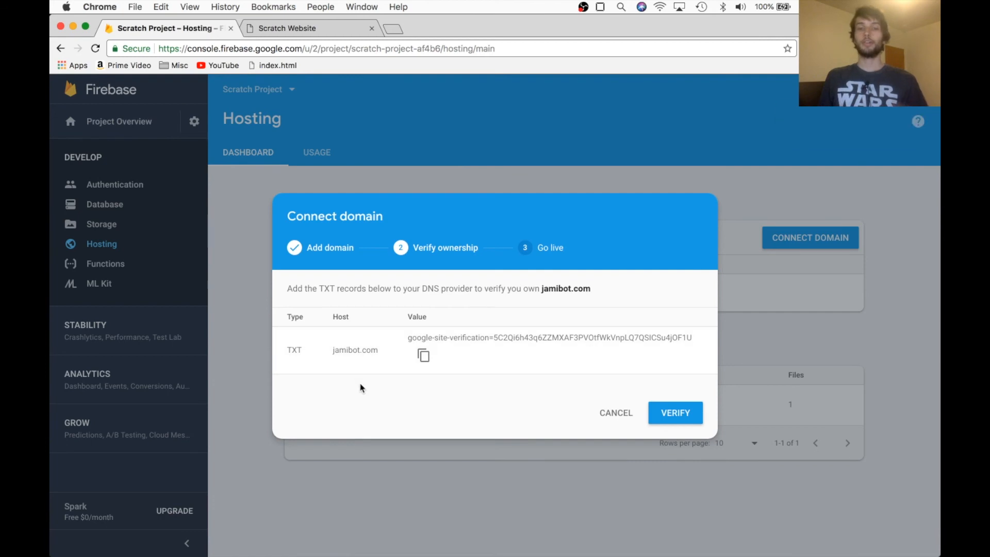
left_click(426, 359)
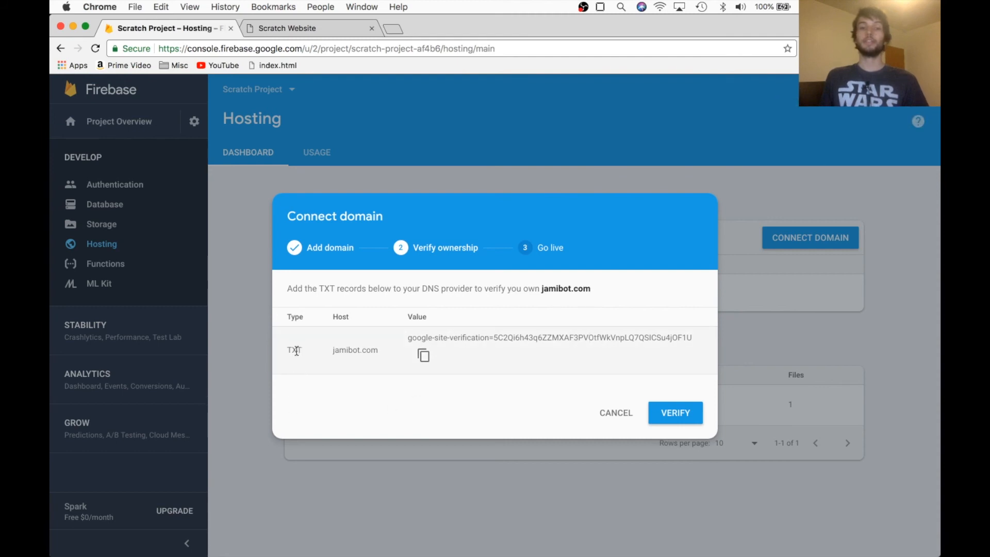
left_click_drag(333, 352, 374, 353)
left_click(374, 353)
Step: Switch to Safari and add a TXT record to jamibot.com's host records with host @ and the copied site-verification token as value
key("super+Tab")
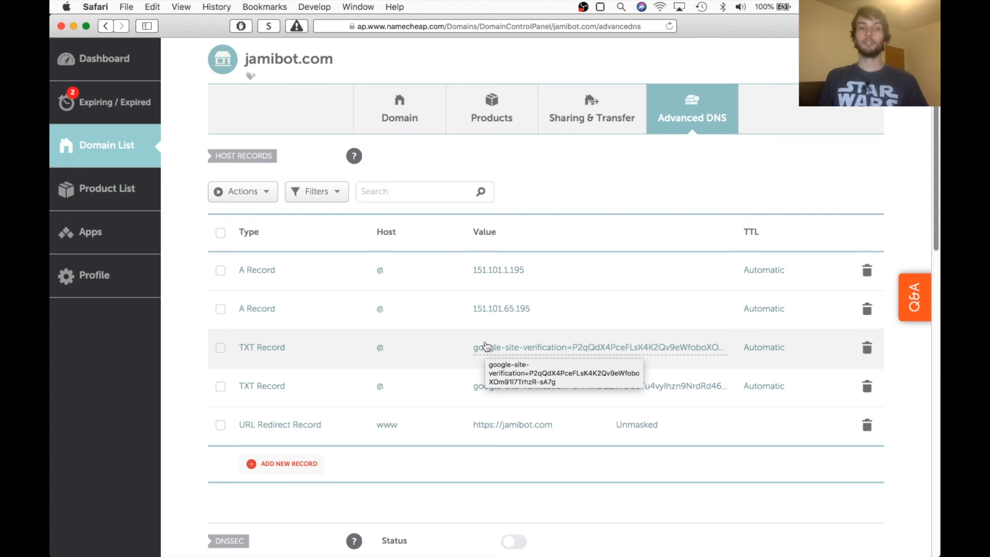
scroll(327, 248, "up", 2)
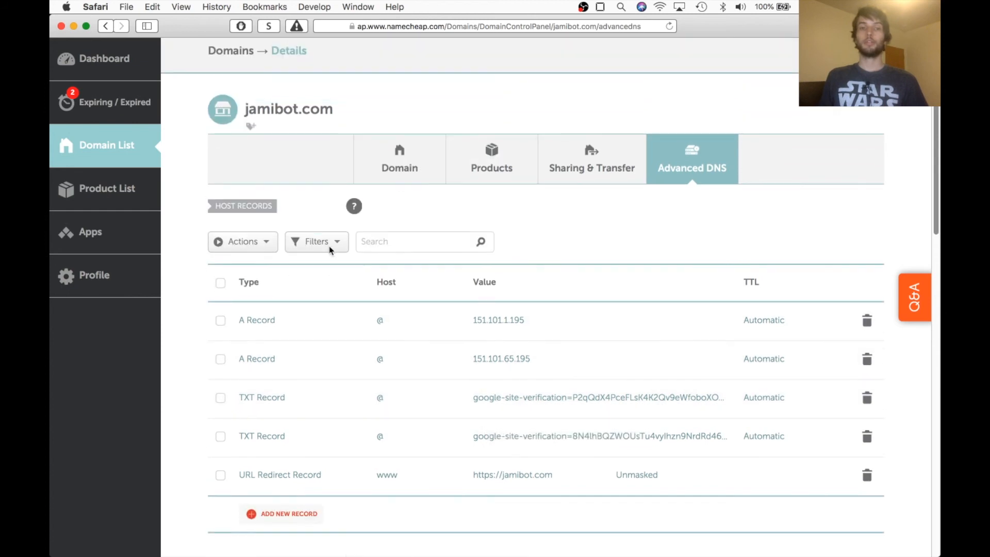
scroll(331, 251, "down", 1)
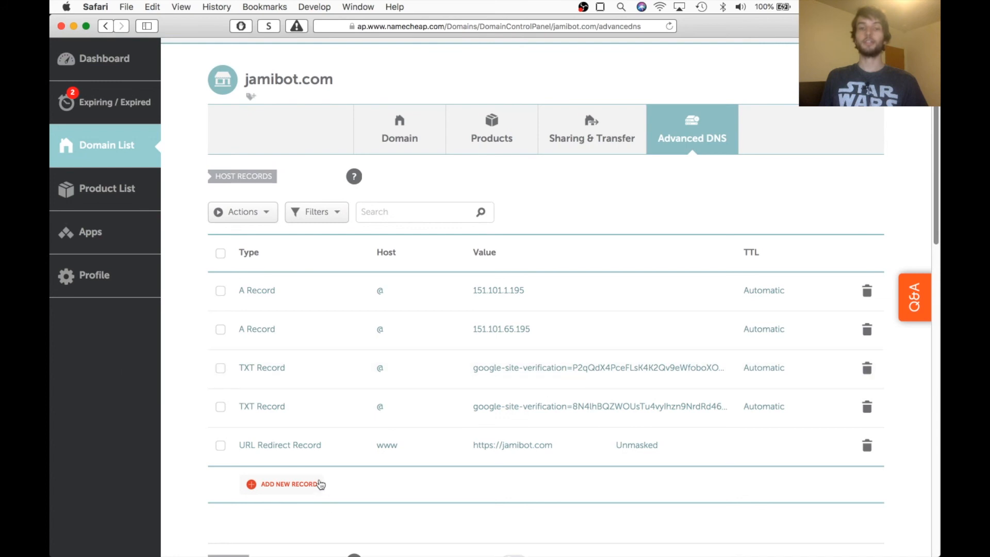
left_click(274, 485)
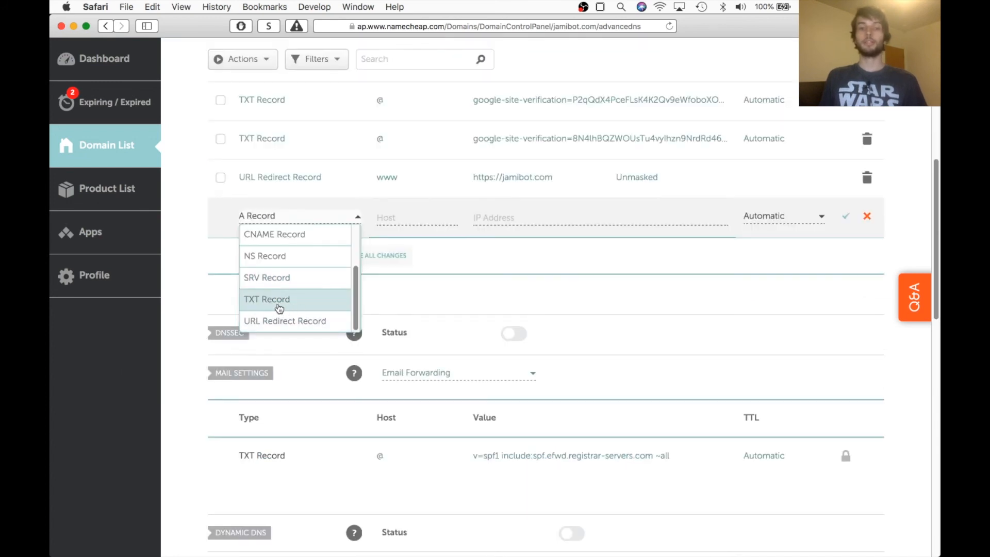
left_click(279, 309)
left_click(408, 219)
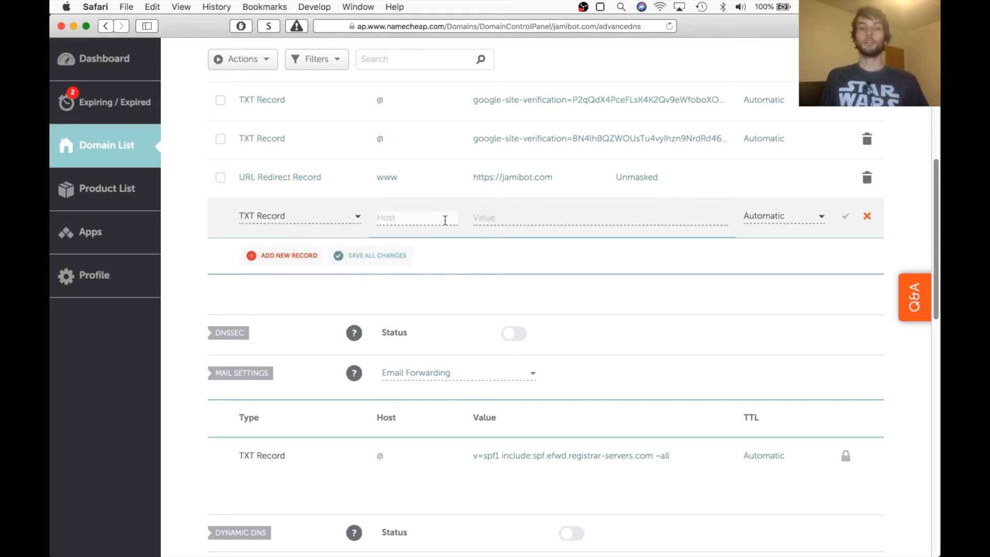
type("@")
left_click(497, 219)
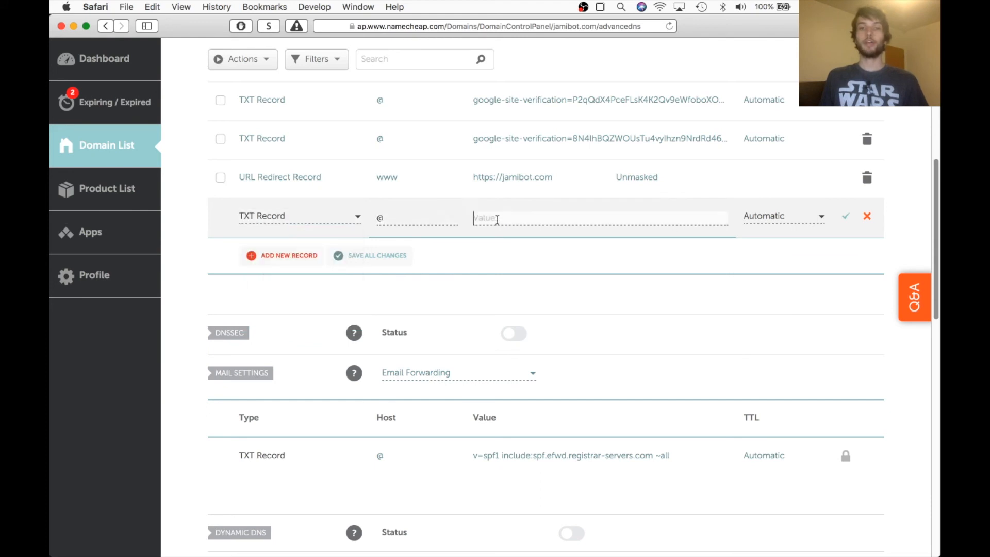
key("super+v")
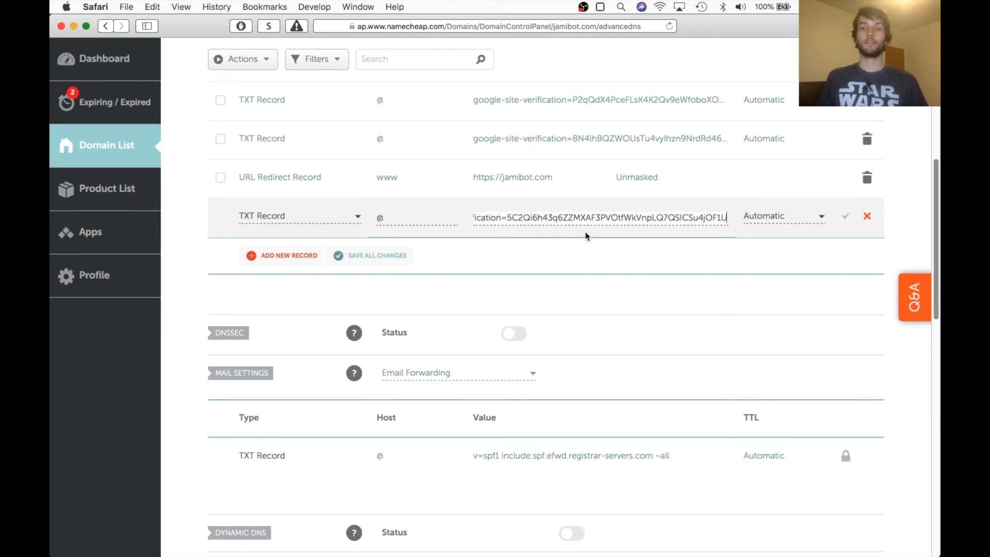
left_click(586, 249)
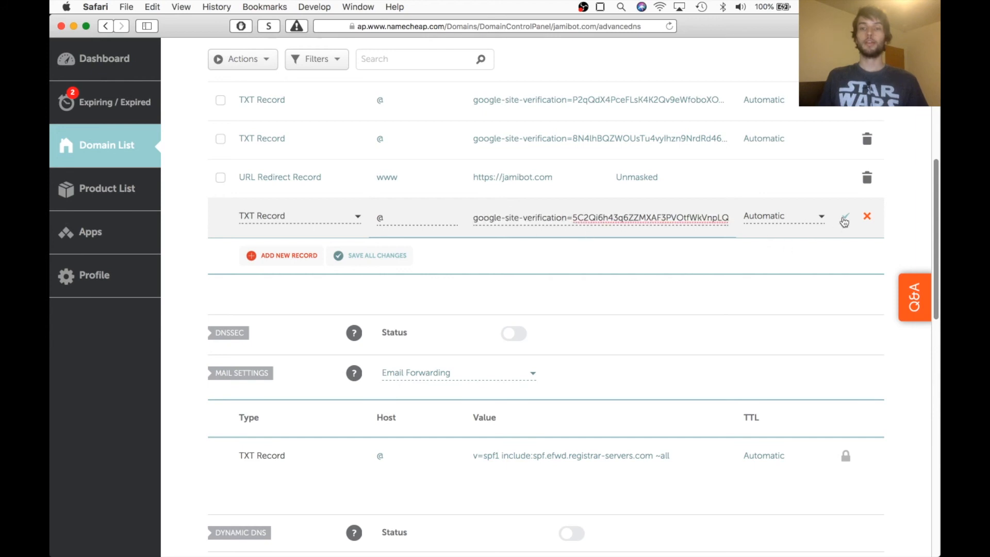
scroll(851, 278, "up", 2)
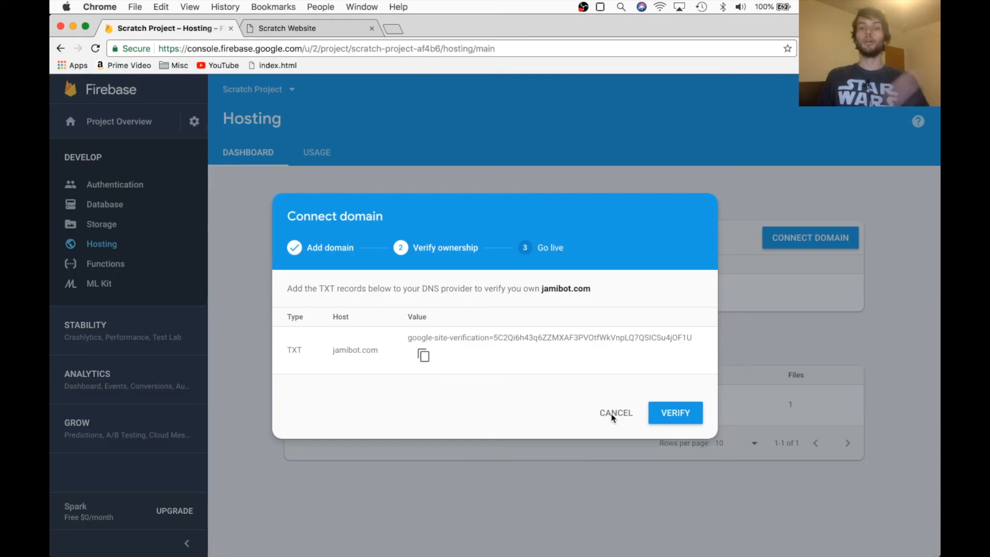
Step: Try to verify ownership of jamibot.com through the added TXT record, and close the domain connection dialog
left_click(689, 413)
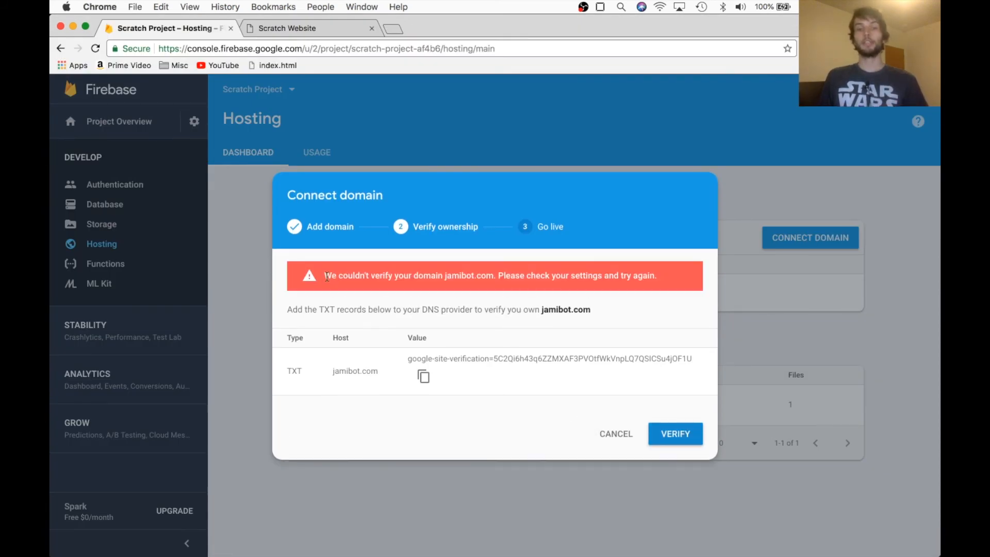
double_click(330, 276)
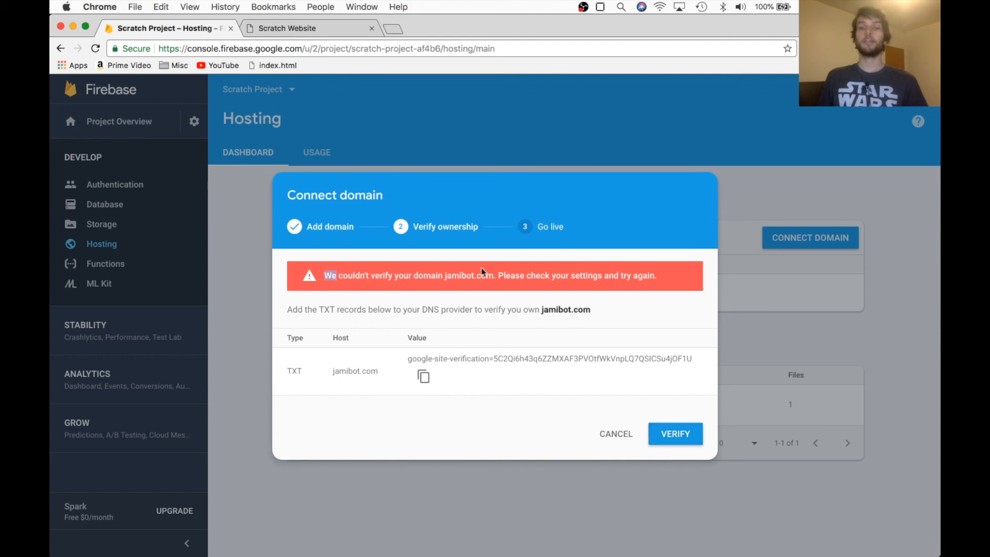
left_click(474, 270)
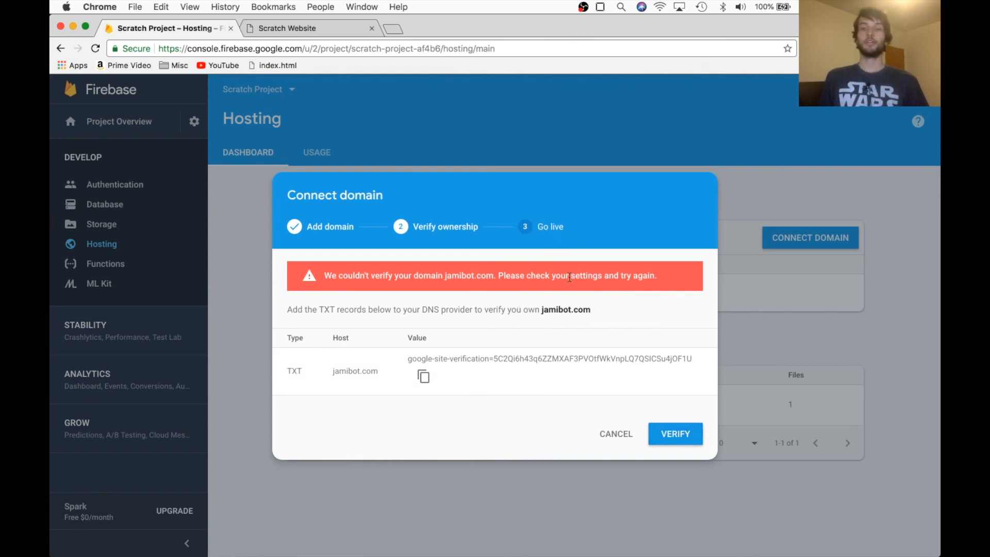
key("Escape")
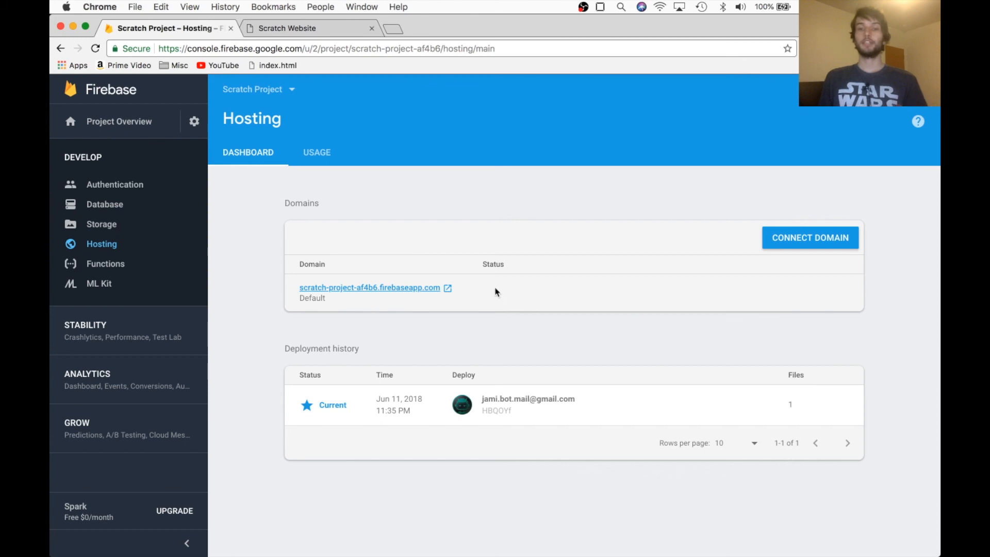
Step: Reopen the Connect domain dialog to check its Go live stage, and switch to Safari to review jamibot.com's A records in Namecheap
left_click(803, 236)
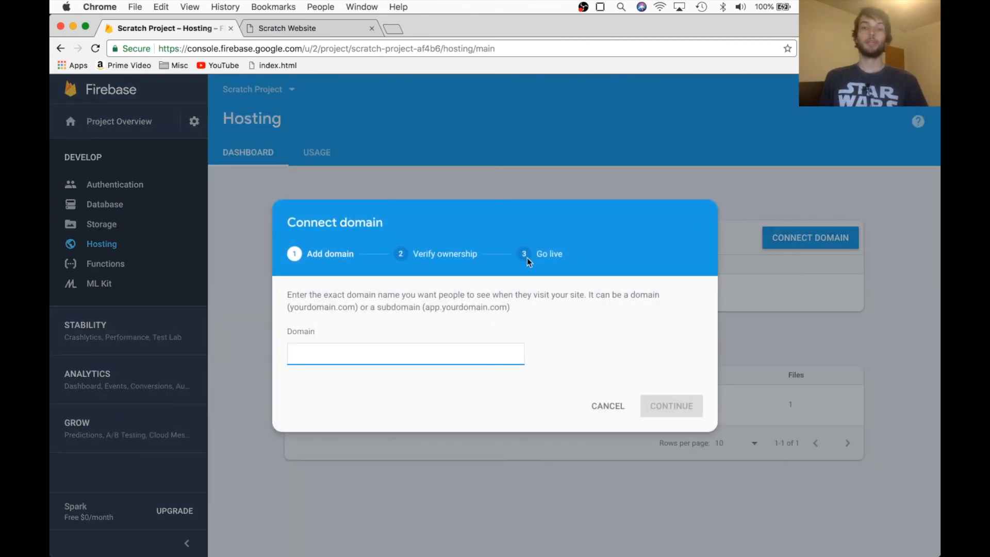
left_click(536, 256)
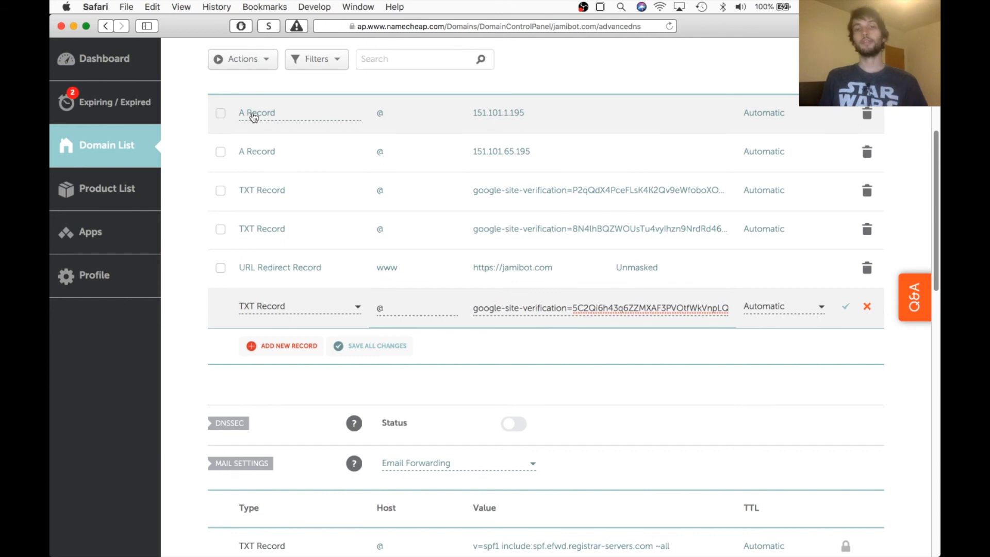
scroll(301, 142, "up", 3)
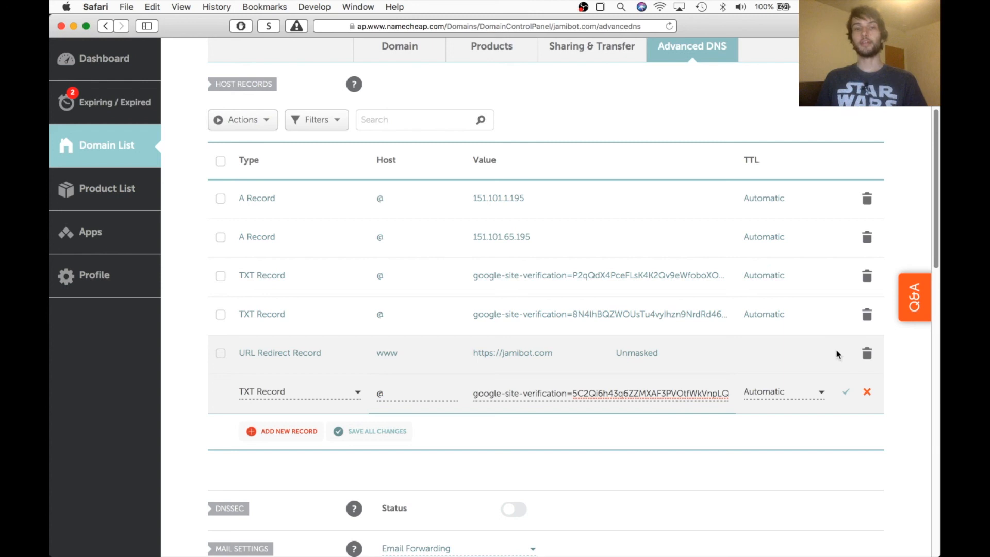
Step: Switch back to Chrome and view the deployed Scratch Website page at scratch-project-af4b6.firebaseapp.com
key("super+Tab")
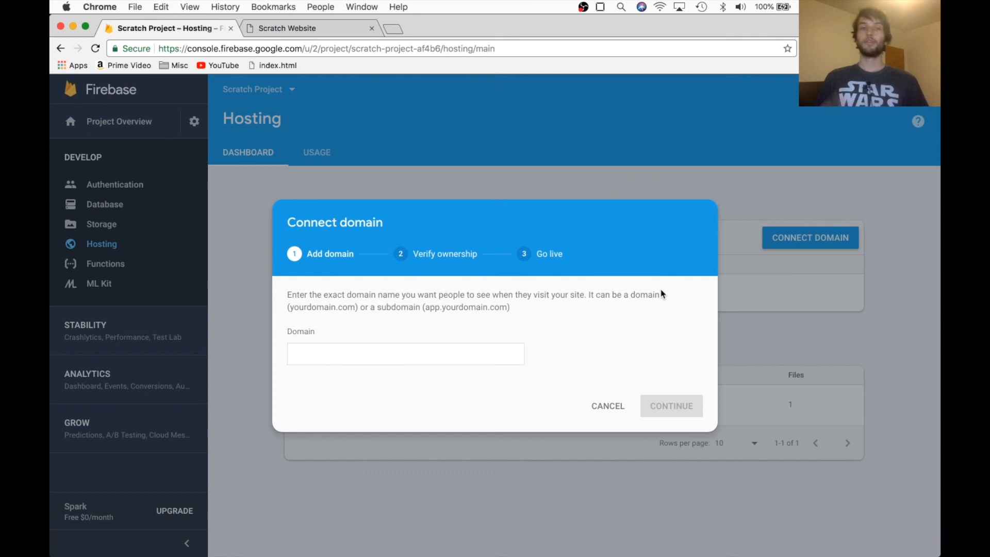
key("ctrl+Tab")
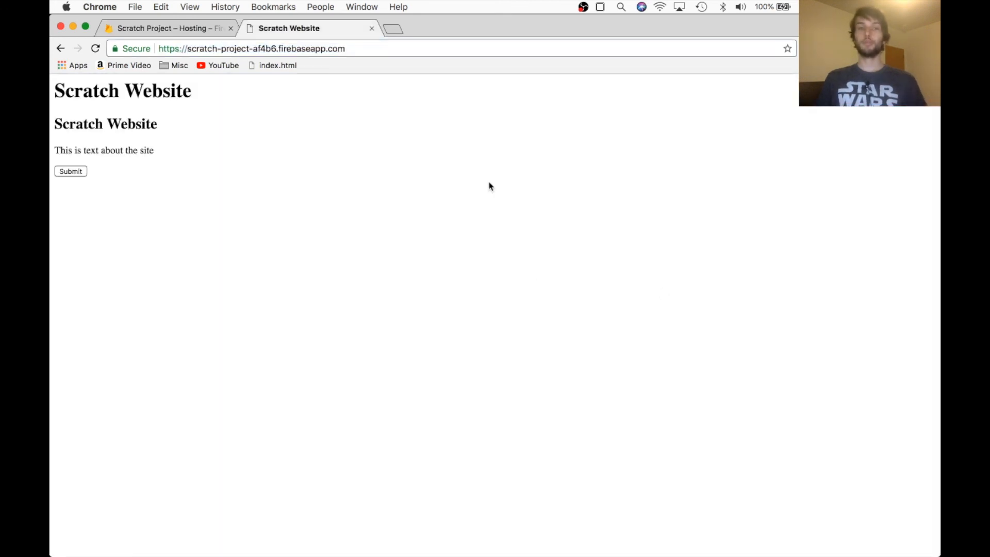